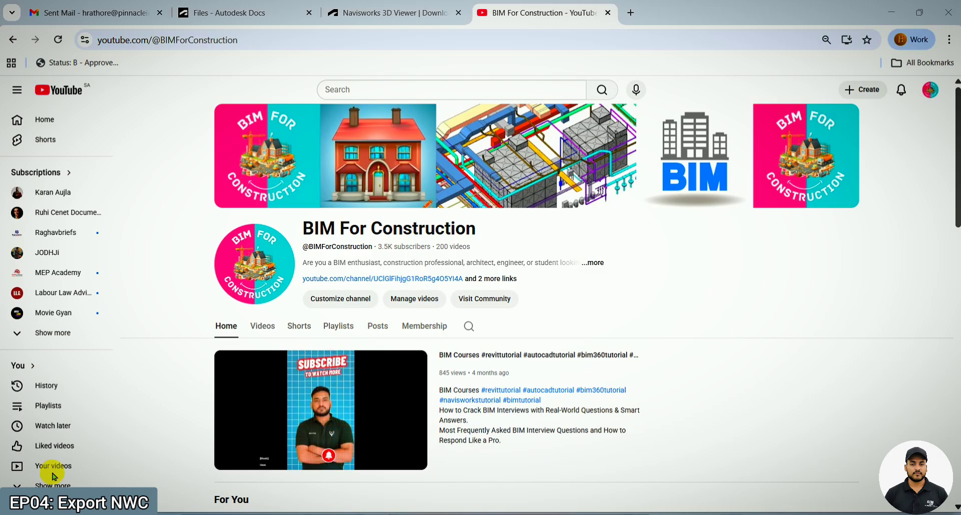
# - Browse the playlists of the BIM For Construction channel
pyautogui.click(353, 330)
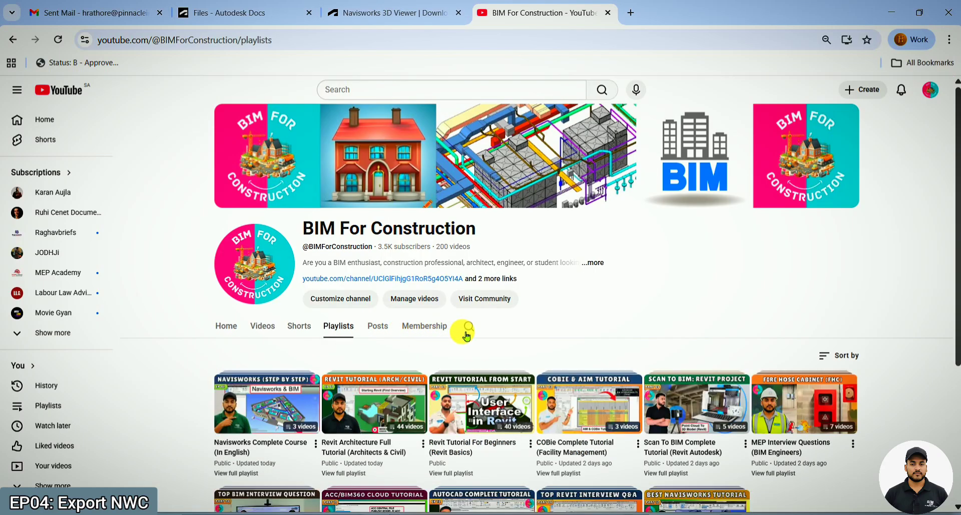
pyautogui.scroll(-2, 468, 340)
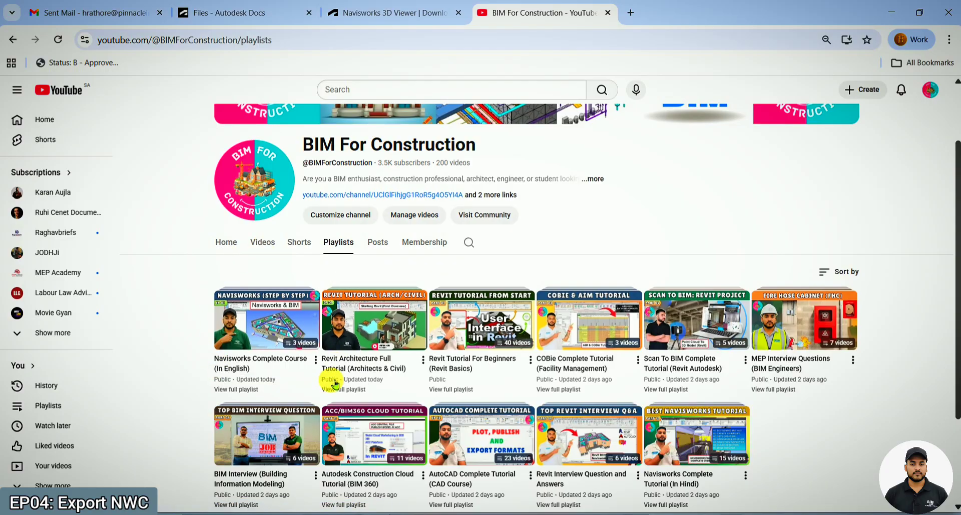
pyautogui.scroll(2, 307, 280)
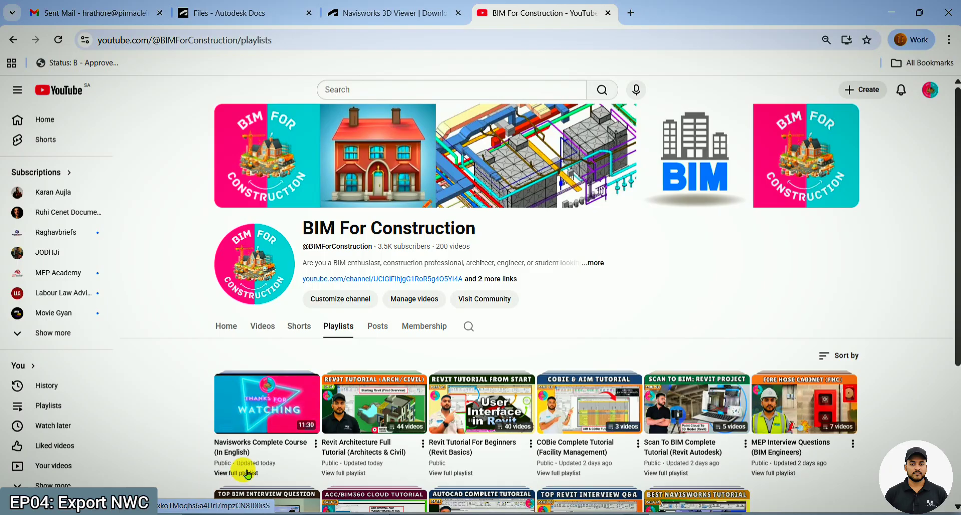
pyautogui.scroll(-2, 246, 473)
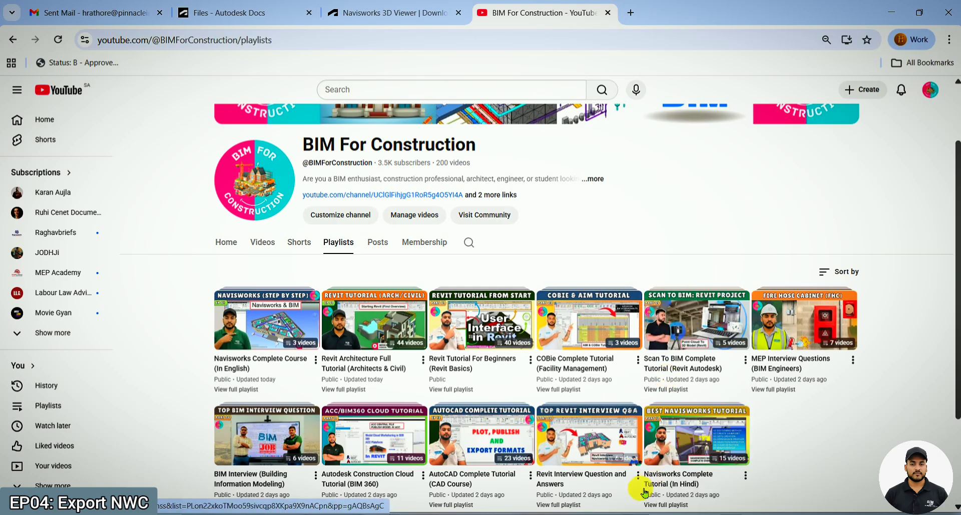
# - Switch to Revit and open Architecture.rvt as a new local copy, appending a timestamp to the existing copy and ignoring the unresolved reference
pyautogui.moveTo(631, 511)
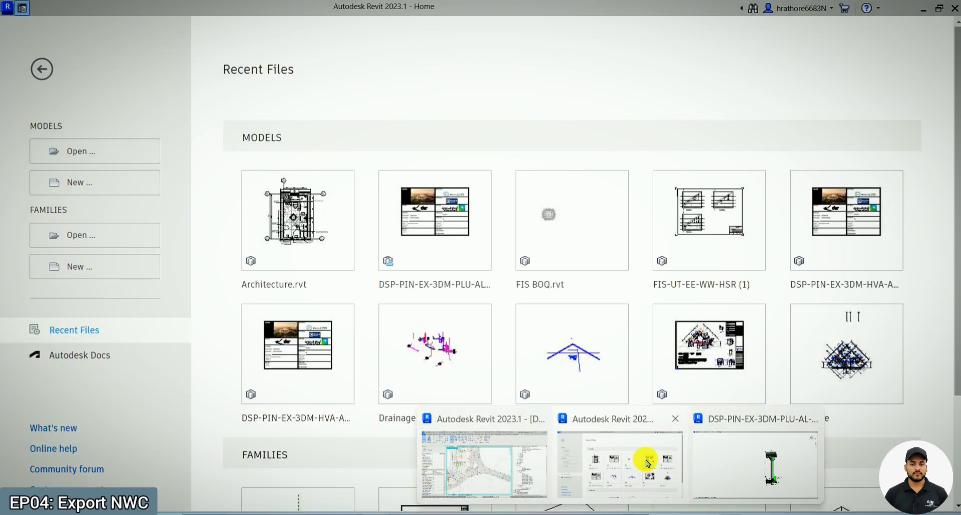
pyautogui.click(646, 461)
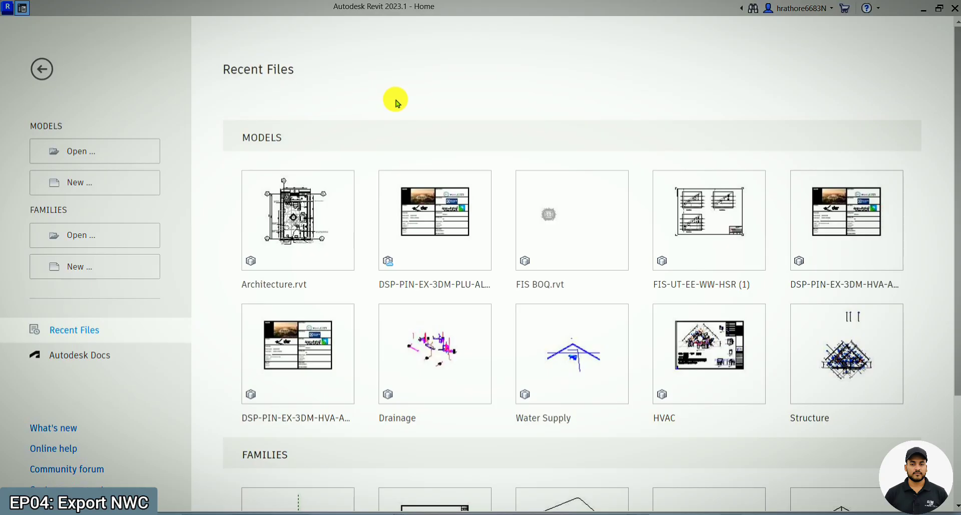
pyautogui.moveTo(275, 210)
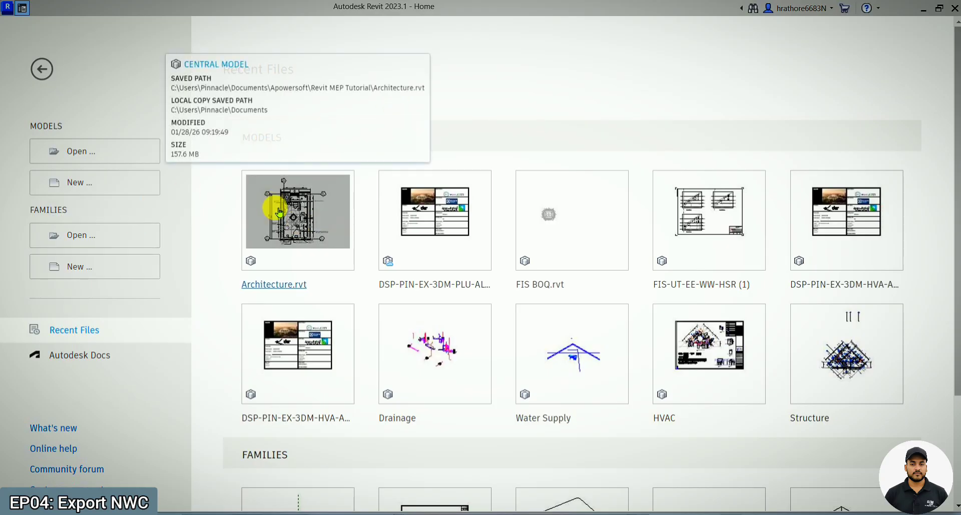
pyautogui.click(278, 209)
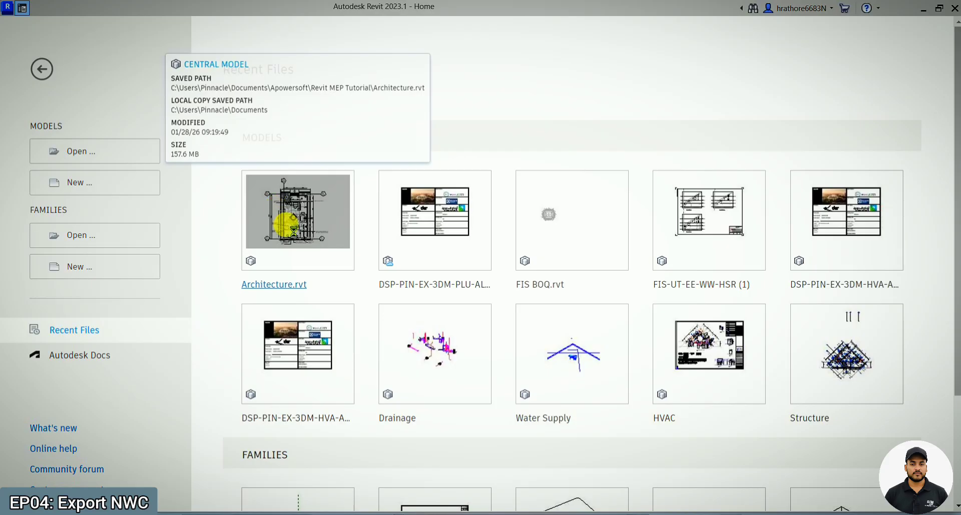
pyautogui.click(516, 282)
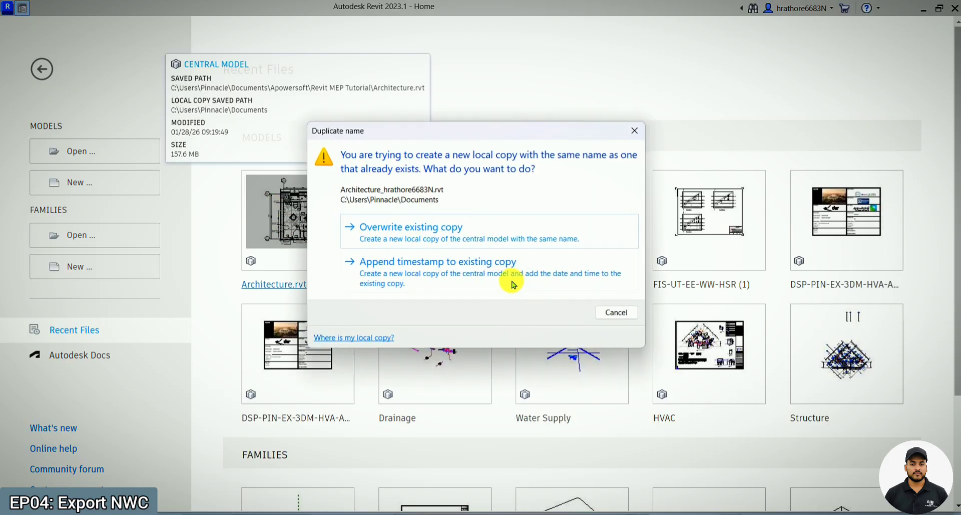
pyautogui.click(512, 283)
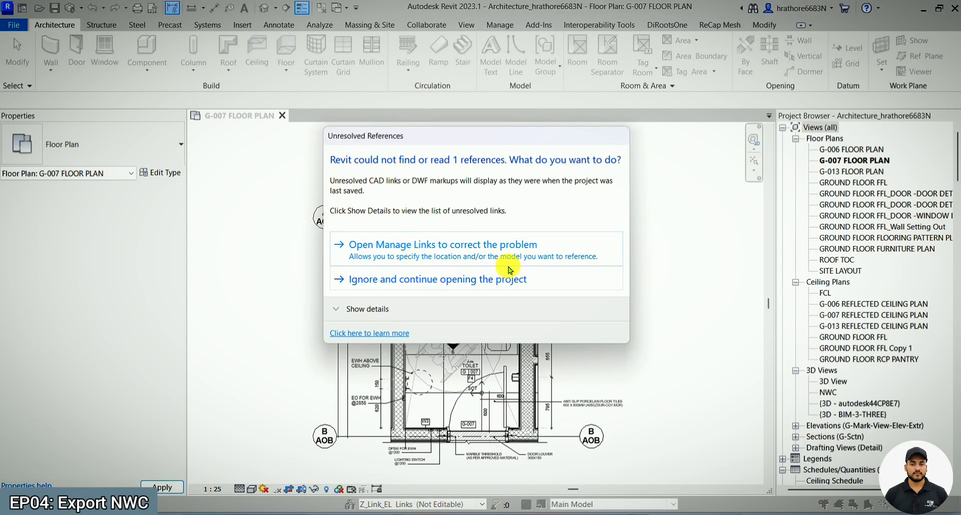
pyautogui.click(509, 277)
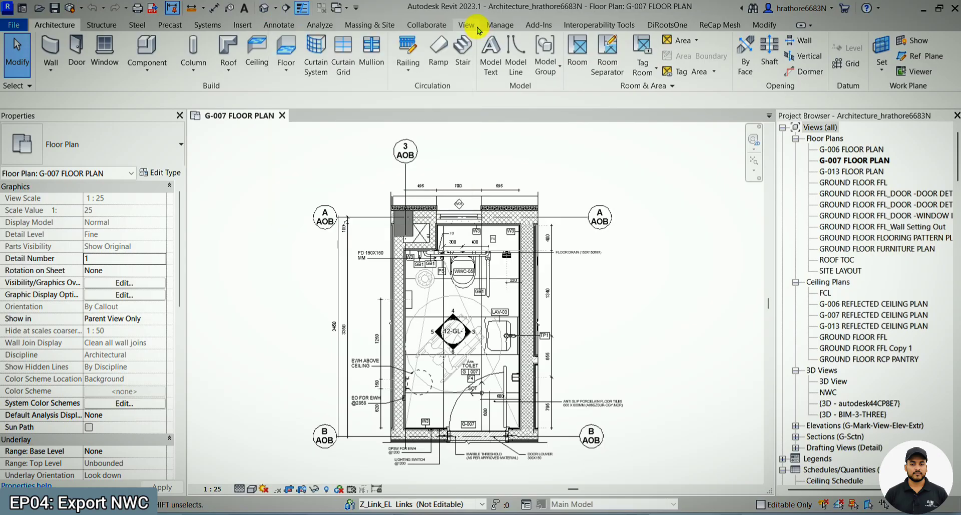
# - Open the default 3D view of the architecture model
pyautogui.click(466, 25)
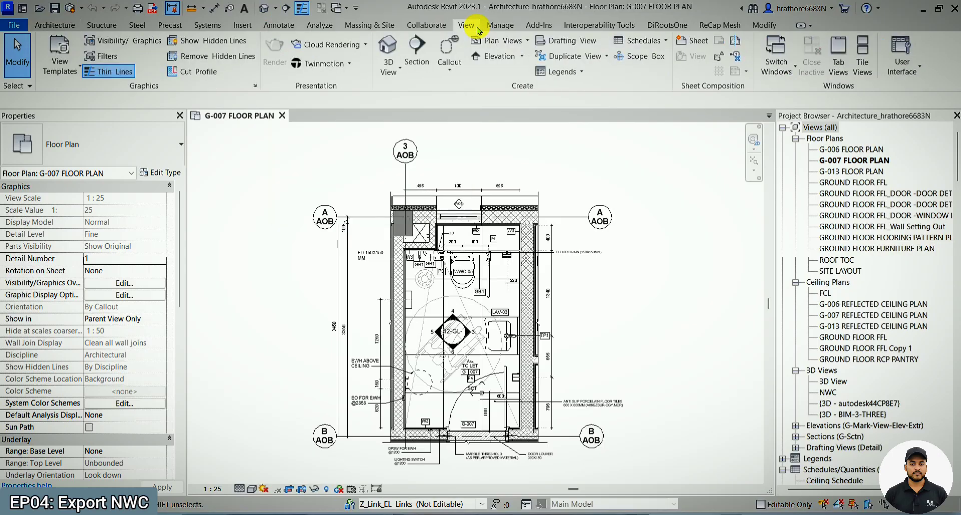
pyautogui.click(392, 73)
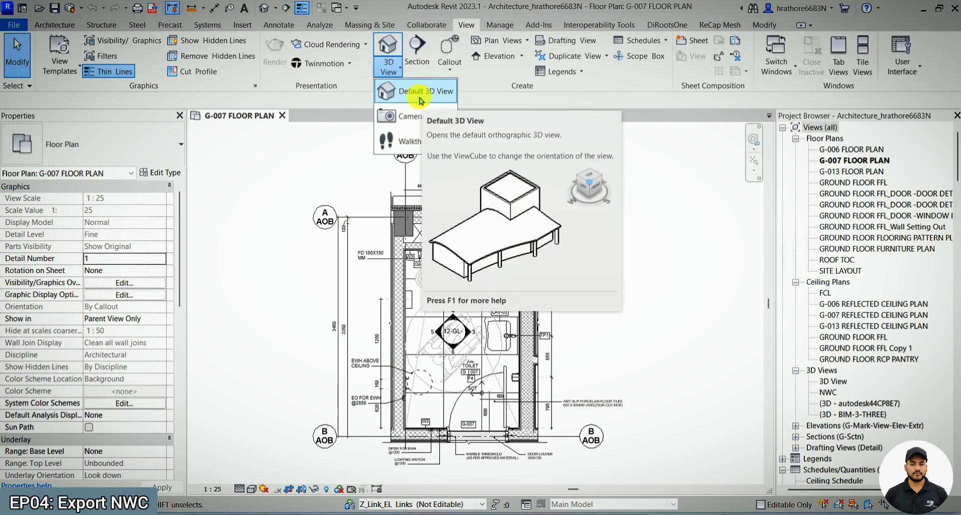
pyautogui.click(420, 100)
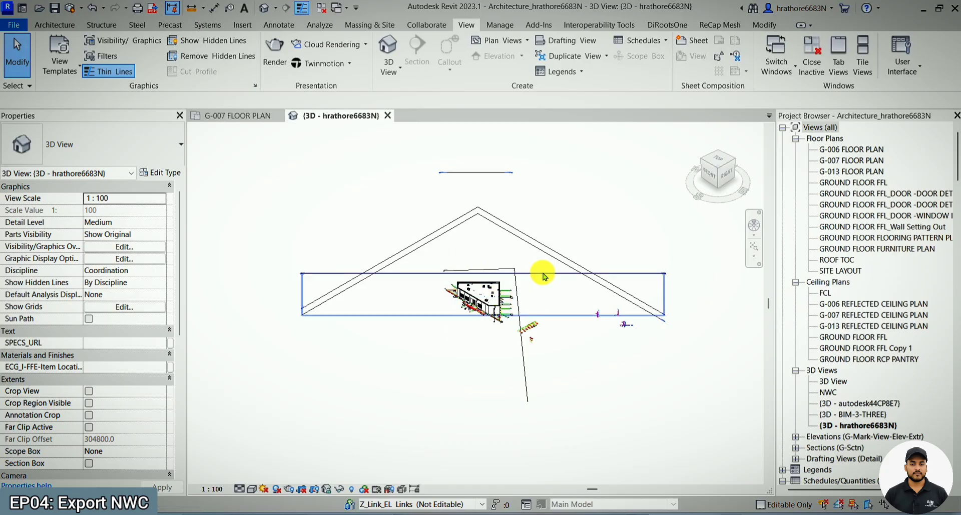
# - Set the 3D view to a shaded visual style and inspect the building and its surrounding lines
pyautogui.scroll(5, 495, 323)
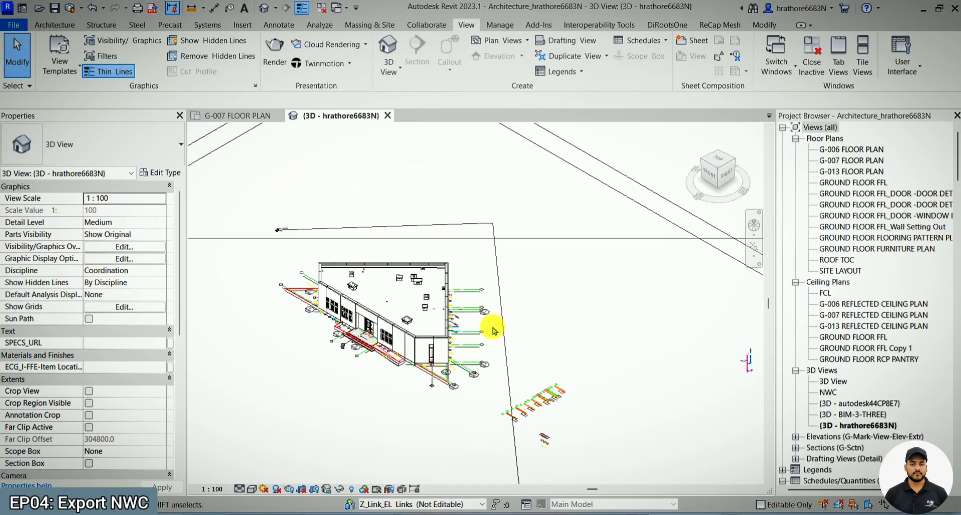
pyautogui.keyDown('shift'); pyautogui.moveTo(523, 228); pyautogui.dragTo(466, 347, button='middle'); pyautogui.keyUp('shift')
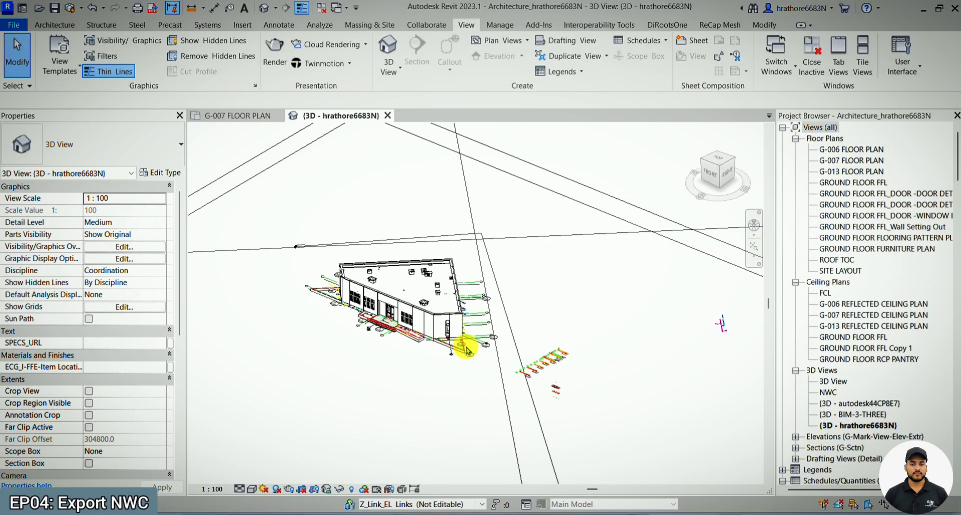
pyautogui.click(253, 489)
pyautogui.click(275, 450)
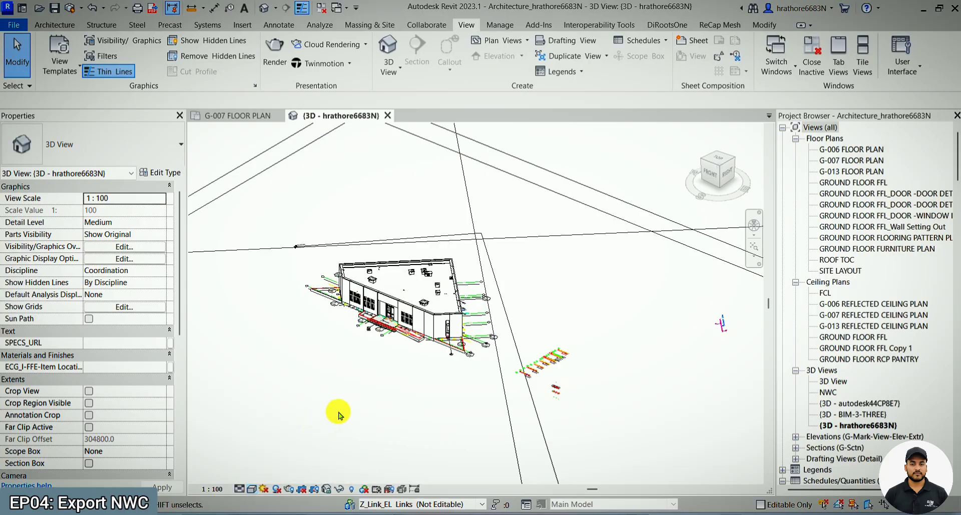
pyautogui.scroll(-3, 492, 326)
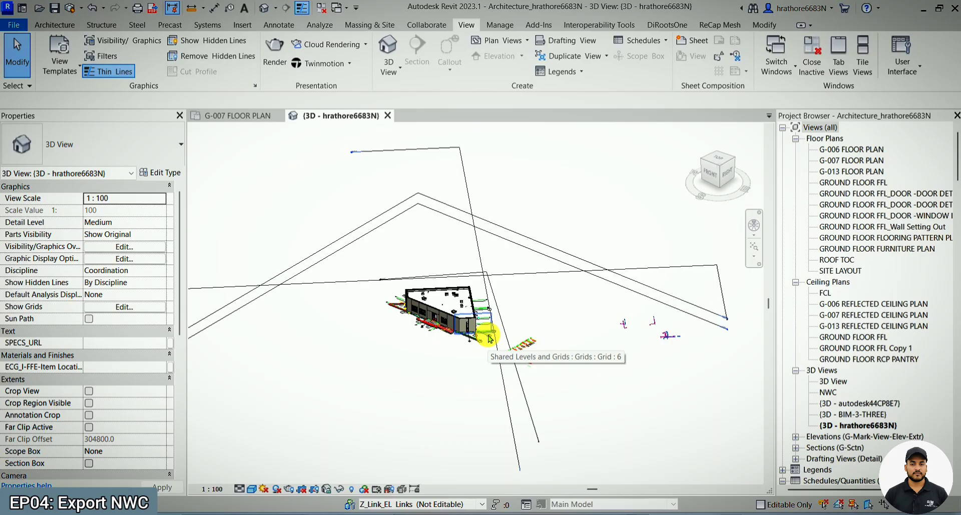
pyautogui.scroll(1, 488, 318)
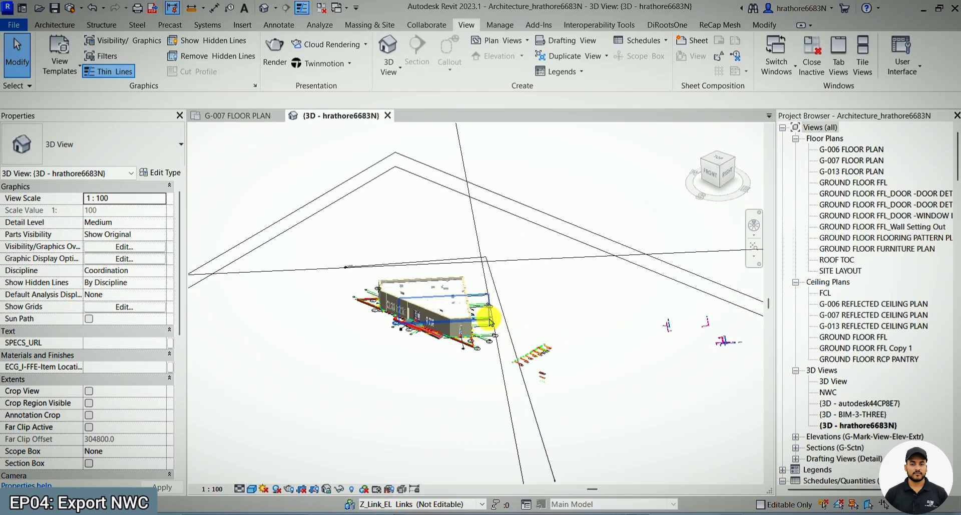
pyautogui.scroll(2, 464, 309)
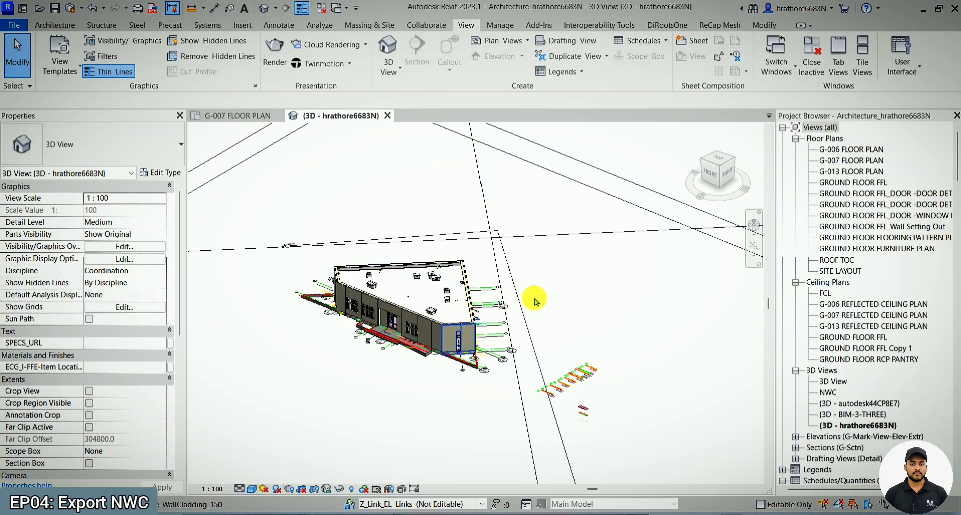
pyautogui.scroll(-3, 534, 299)
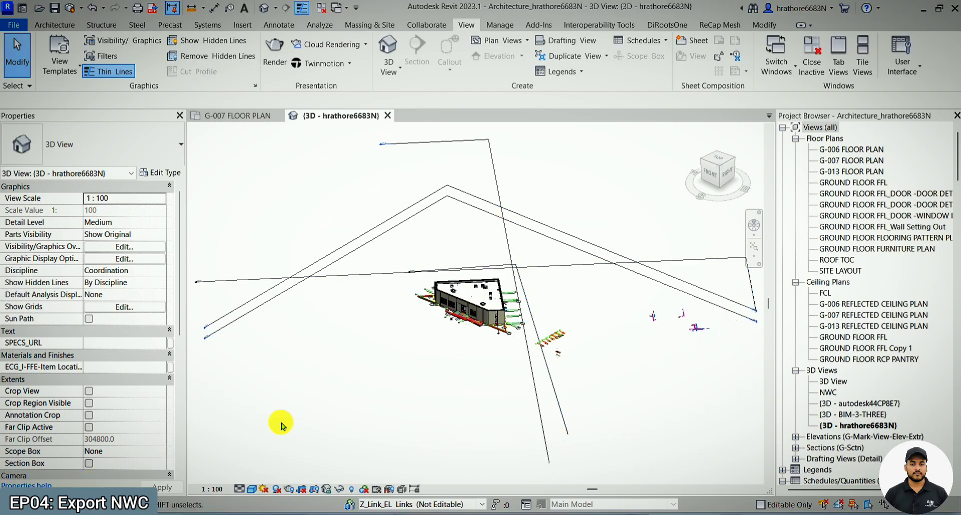
pyautogui.scroll(2, 596, 293)
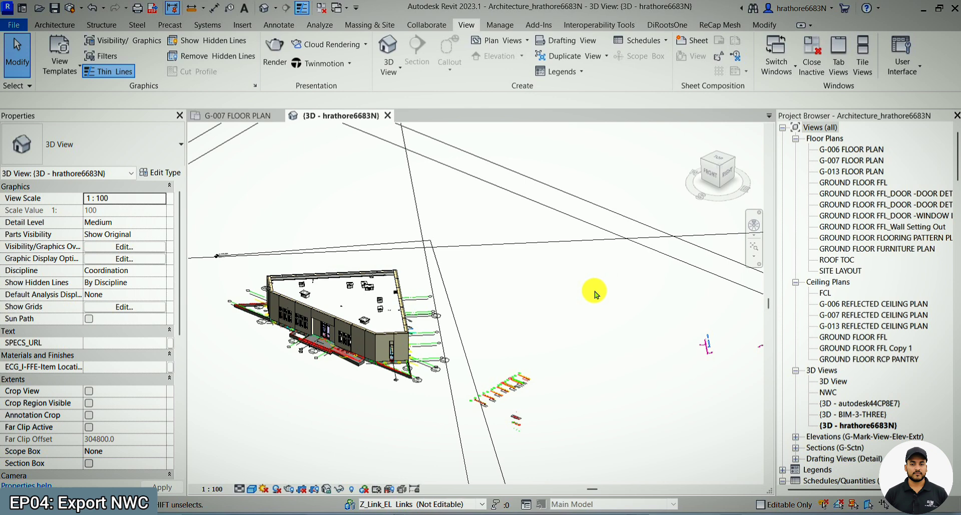
# - Open the Visibility/Graphic Overrides for the default 3D view
pyautogui.press('v')
pyautogui.press('v')
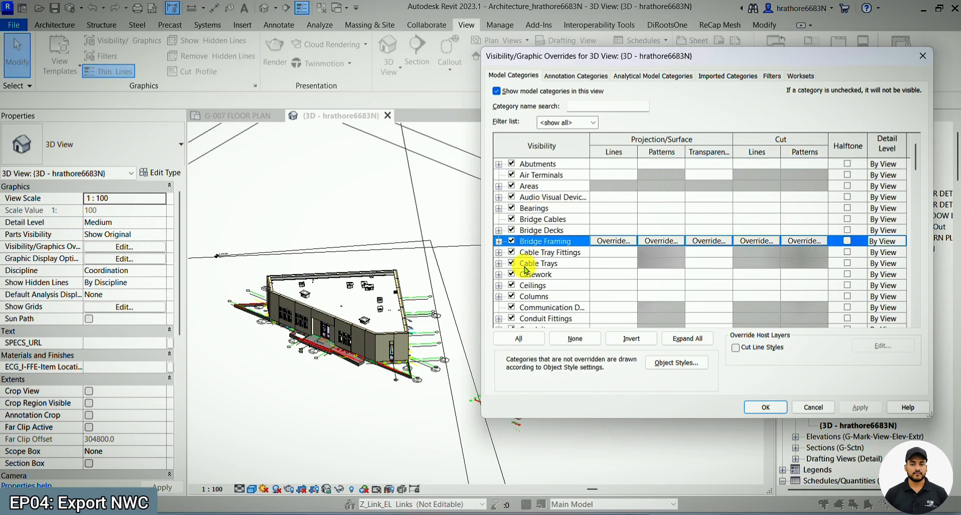
# - Toggle the Ceilings model category off and back on while reviewing the model categories as far as Doors
pyautogui.click(538, 241)
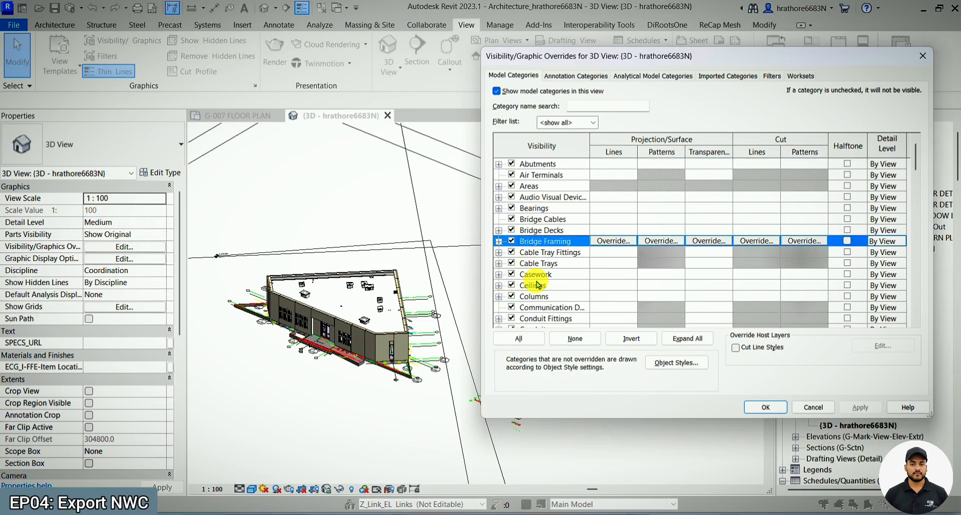
pyautogui.click(522, 285)
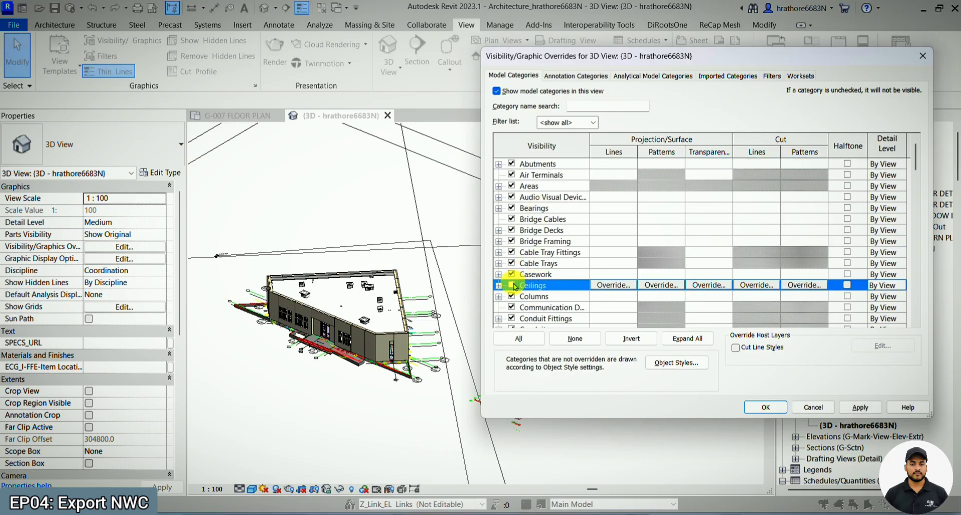
pyautogui.click(513, 285)
pyautogui.click(532, 228)
pyautogui.scroll(-4, 535, 229)
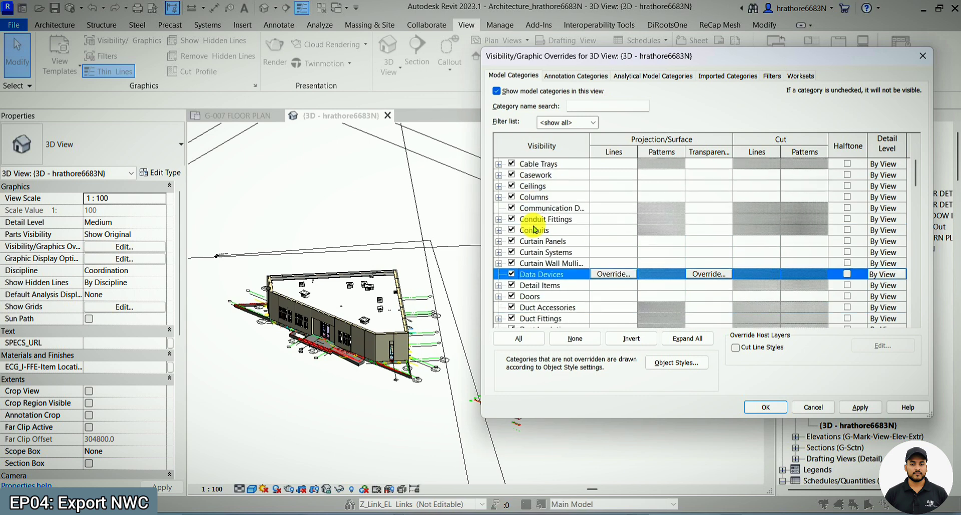
pyautogui.scroll(-1, 528, 245)
pyautogui.click(512, 286)
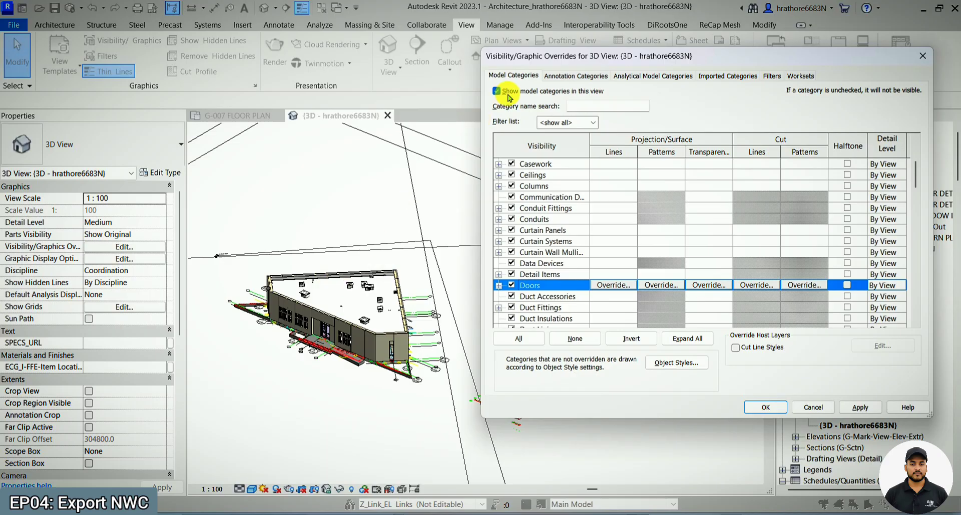
# - Hide all annotation categories in the 3D view, including Levels
pyautogui.click(575, 76)
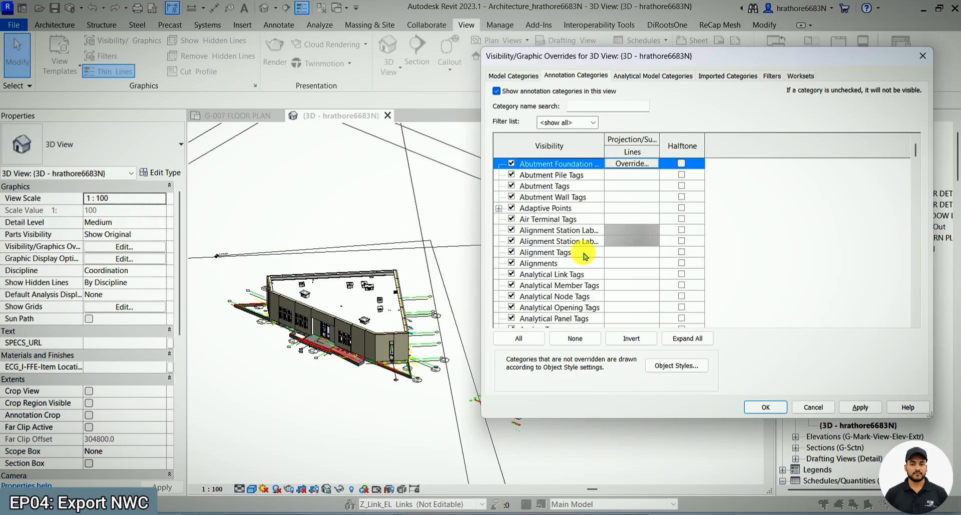
pyautogui.click(530, 345)
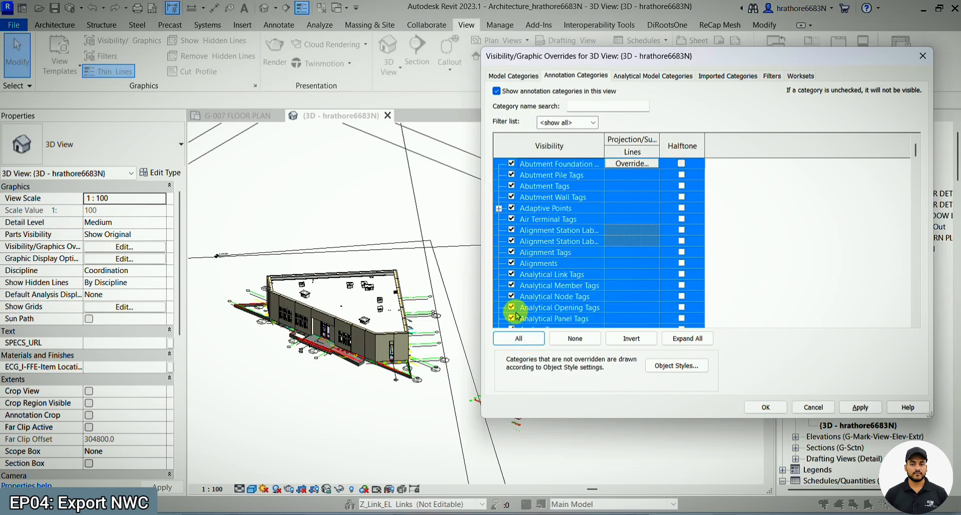
pyautogui.click(543, 284)
pyautogui.press('l')
pyautogui.scroll(-2, 544, 284)
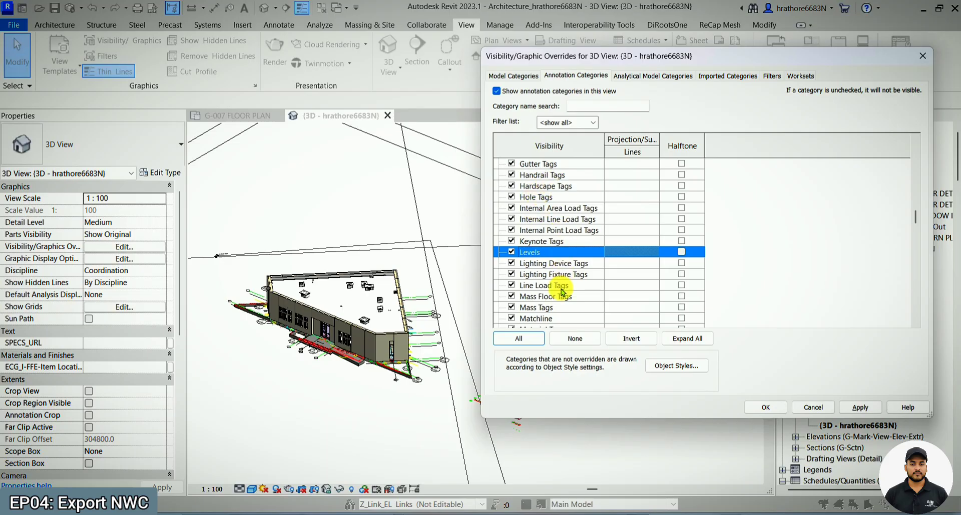
pyautogui.click(518, 337)
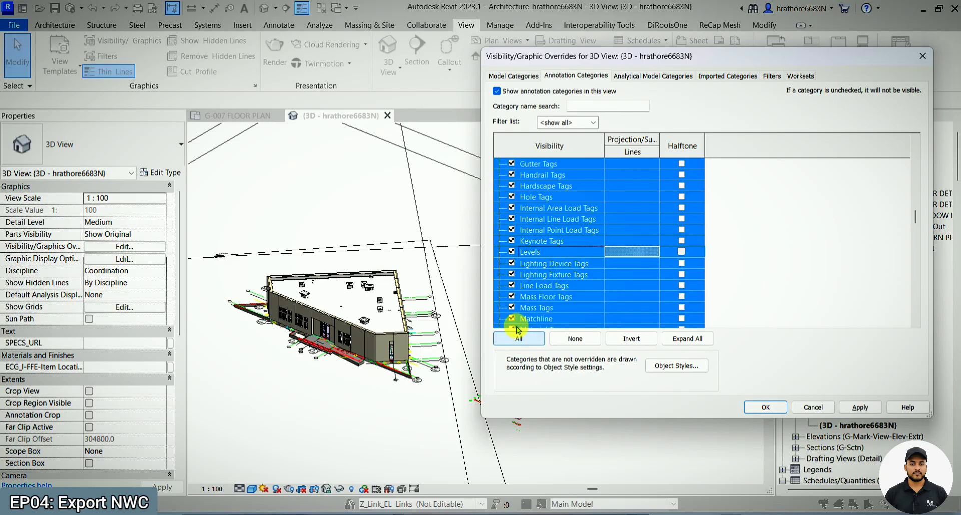
pyautogui.click(512, 318)
pyautogui.click(536, 286)
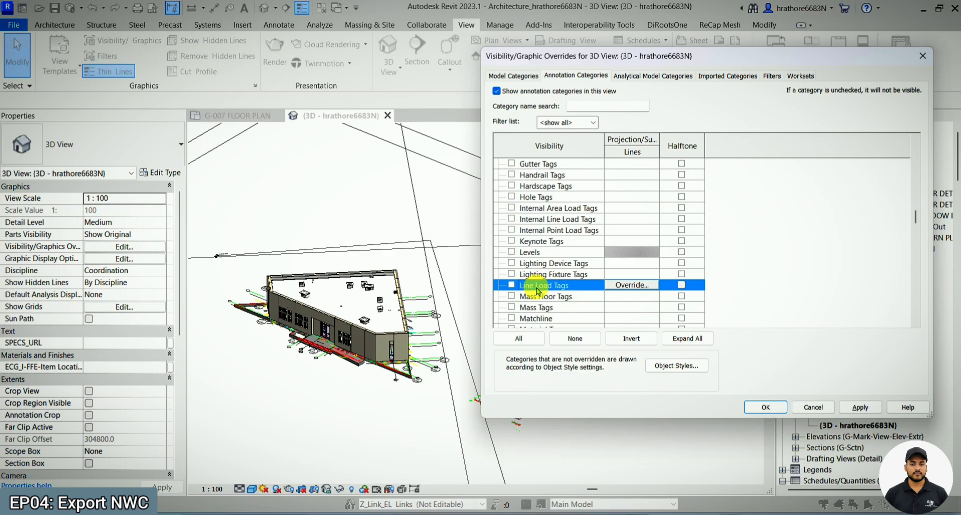
# - Make the Section Boxes annotation category visible and accept the visibility overrides
pyautogui.scroll(-10, 537, 290)
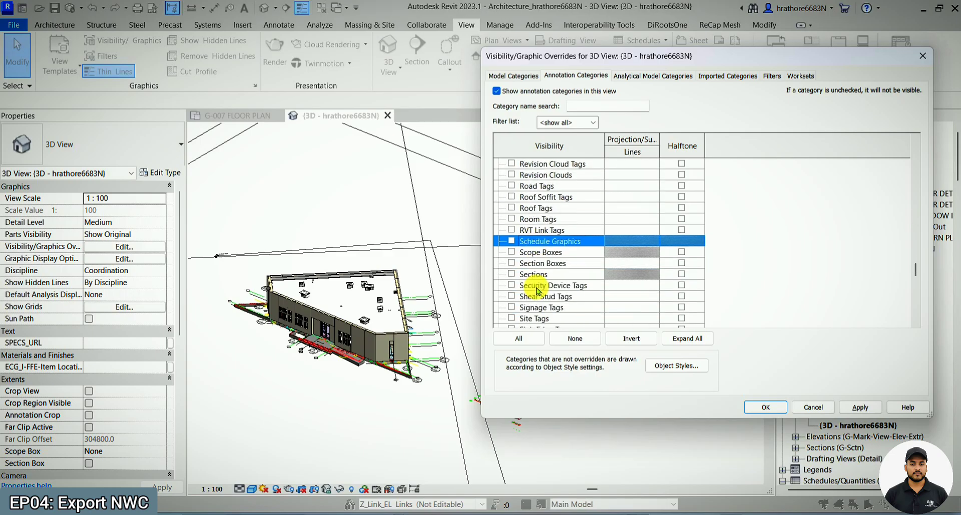
pyautogui.click(511, 263)
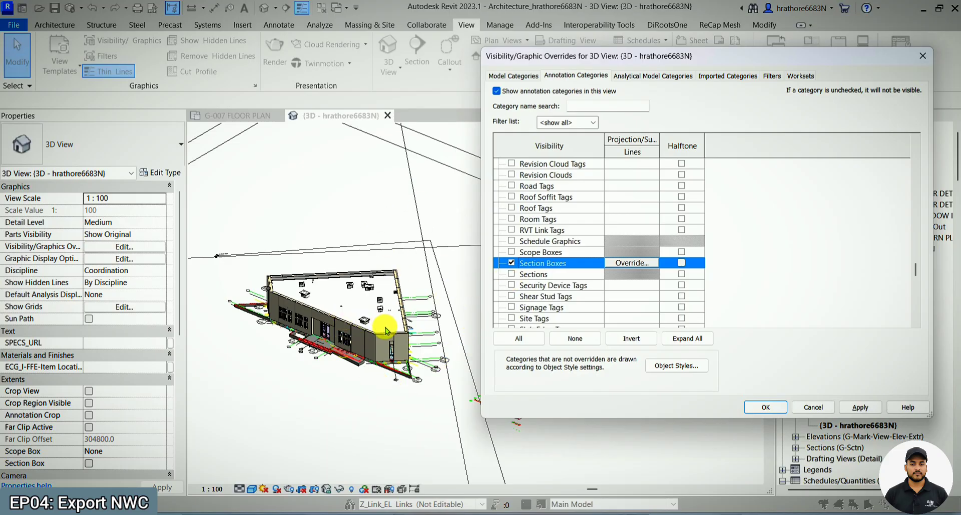
pyautogui.click(764, 406)
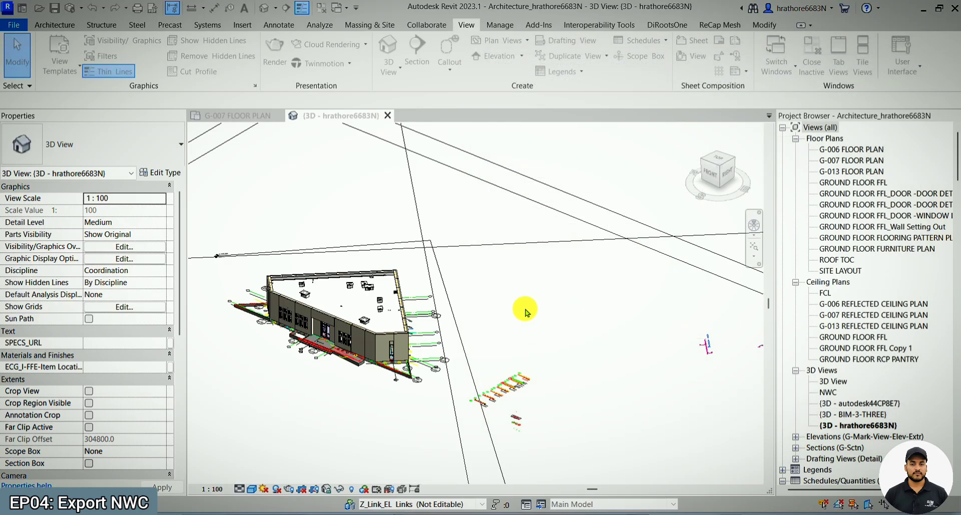
# - Turn on the section box for the 3D view
pyautogui.scroll(-2, 521, 307)
pyautogui.scroll(-1, 454, 265)
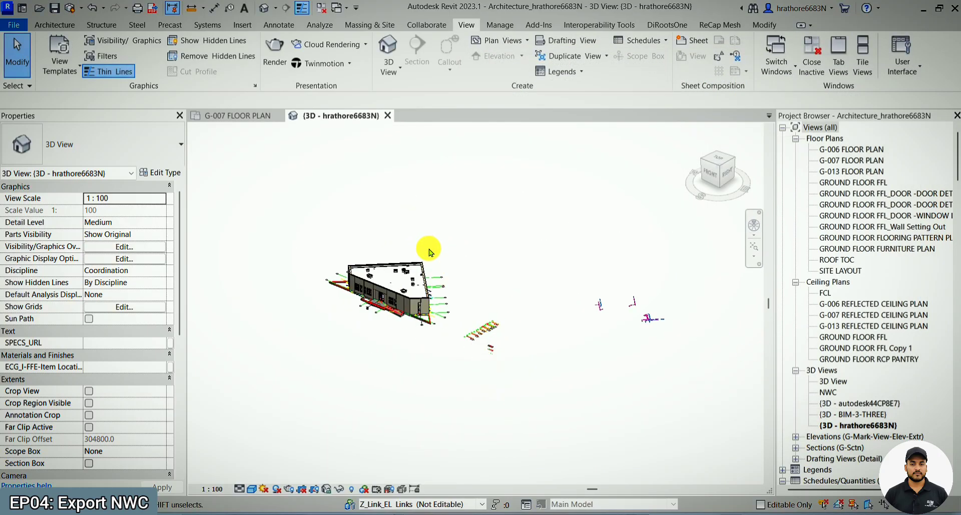
pyautogui.scroll(1, 412, 289)
pyautogui.scroll(2, 412, 288)
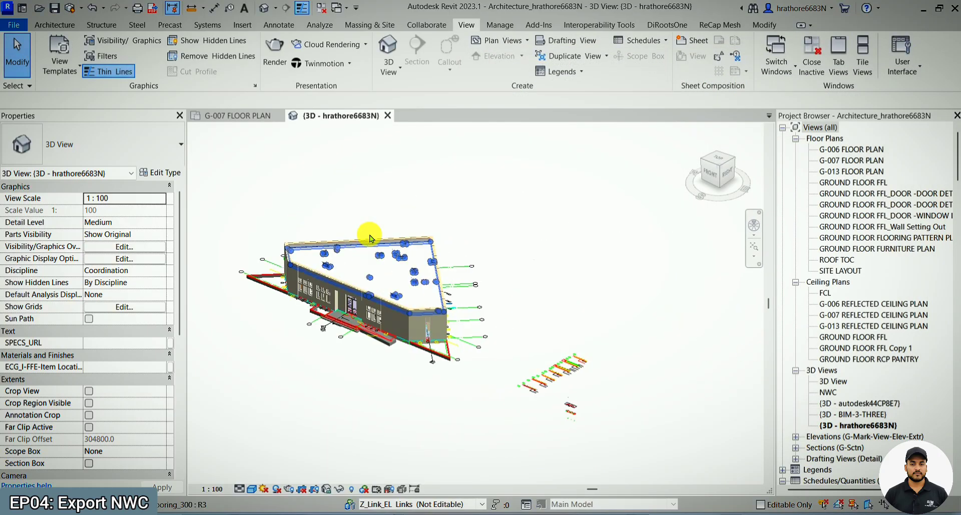
pyautogui.scroll(-1, 502, 298)
pyautogui.click(399, 445)
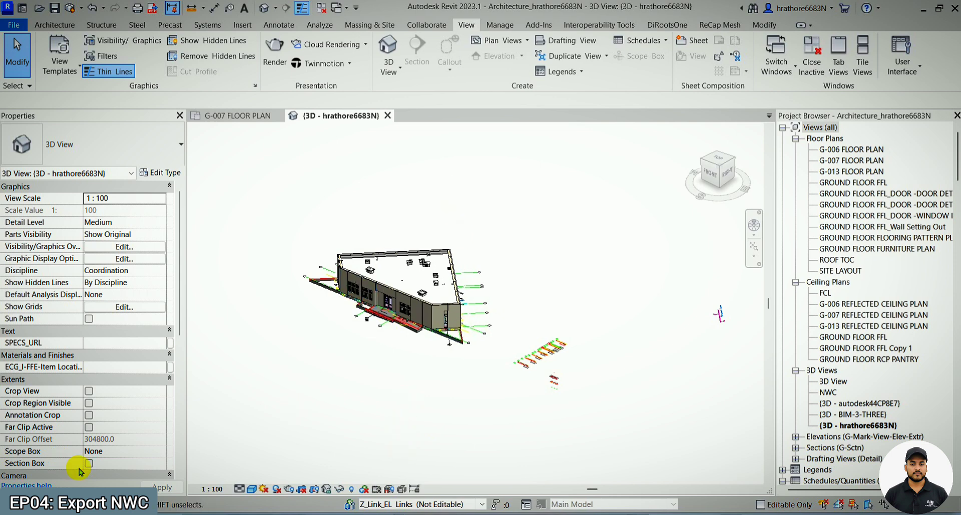
pyautogui.click(89, 465)
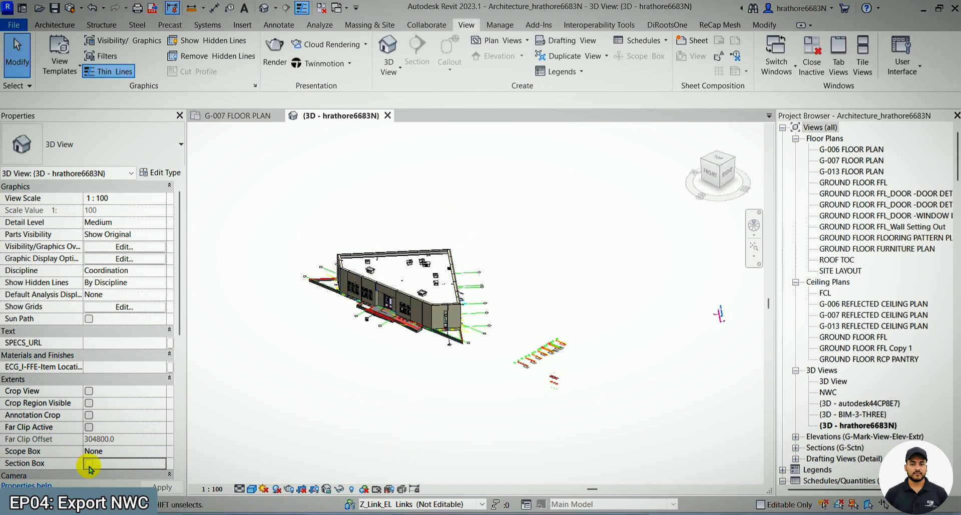
pyautogui.click(89, 464)
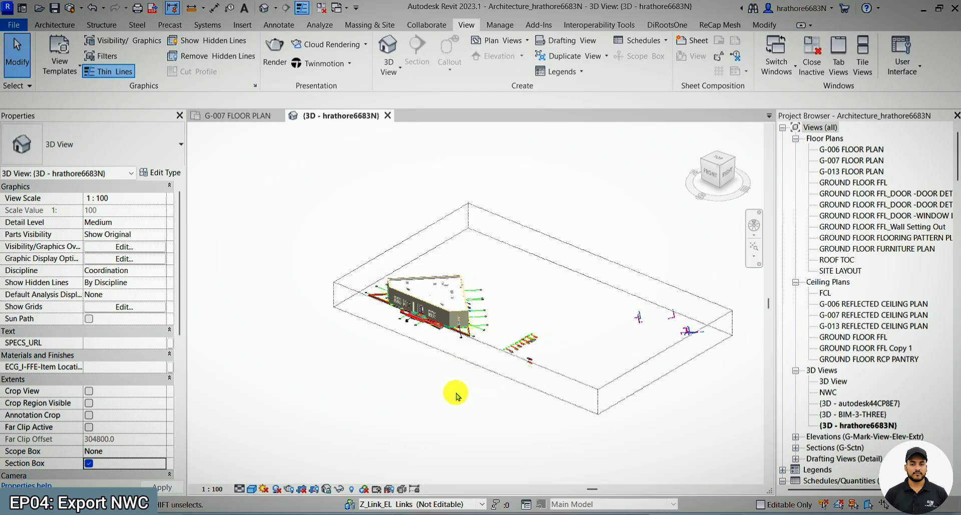
# - Resize the section box so it encloses the building and excludes the stray elements beside it
pyautogui.click(590, 383)
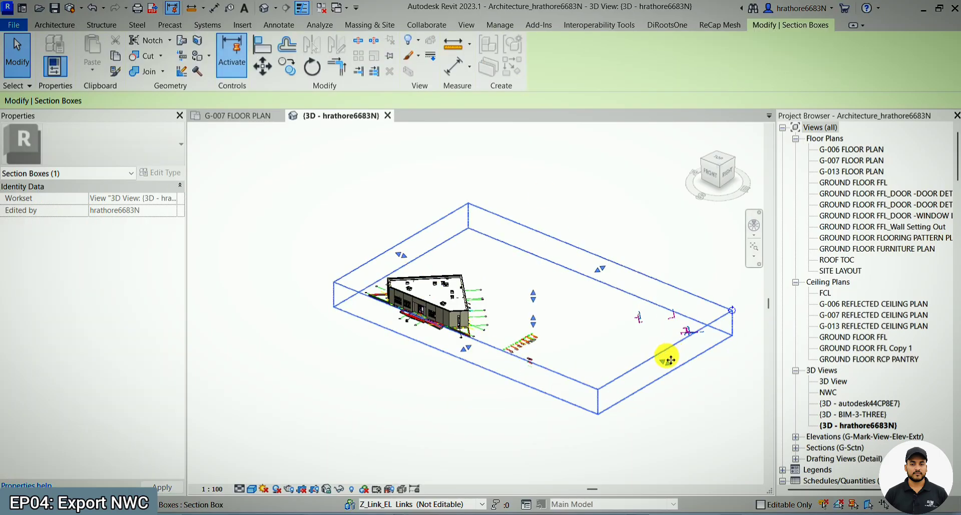
pyautogui.moveTo(486, 275); pyautogui.dragTo(564, 374)
pyautogui.scroll(3, 468, 280)
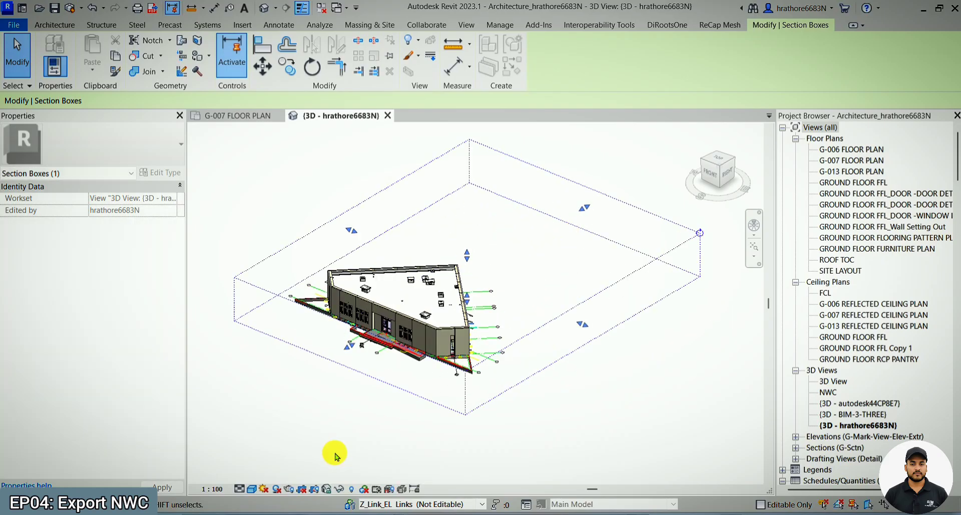
# - Raise the section box's top face well above the roof while working in the front view
pyautogui.click(711, 173)
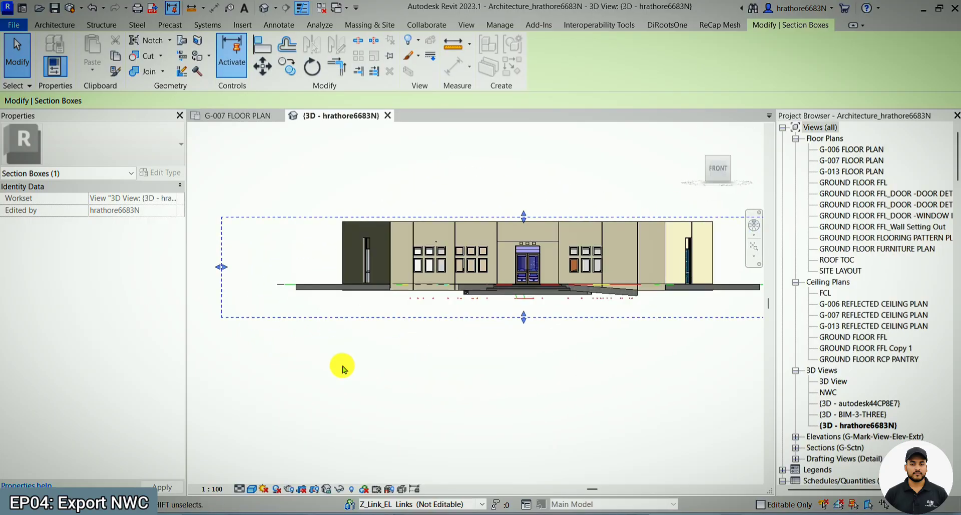
pyautogui.scroll(-3, 407, 306)
pyautogui.scroll(2, 412, 304)
pyautogui.moveTo(413, 305); pyautogui.dragTo(411, 242)
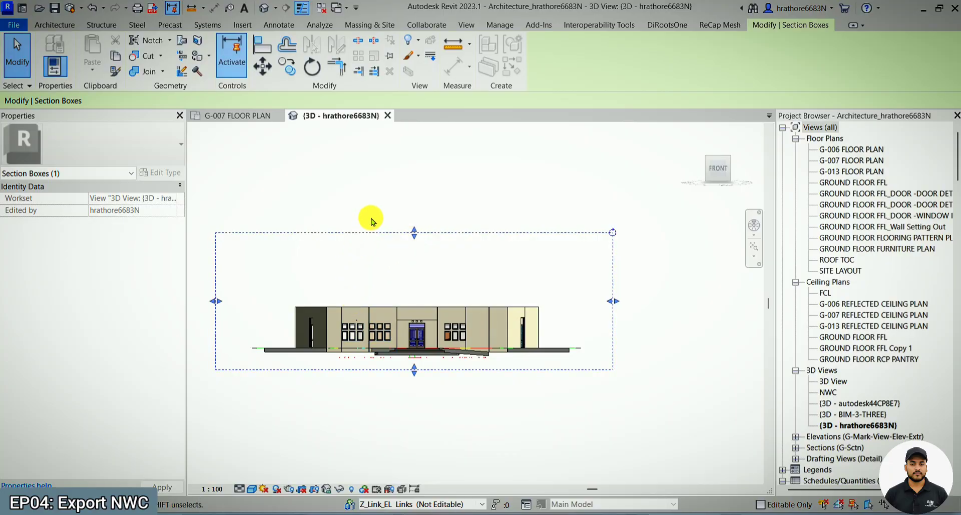
# - Lower the section box's top face to just below the roof, then inspect the cut building in 3D
pyautogui.moveTo(414, 236); pyautogui.dragTo(419, 288)
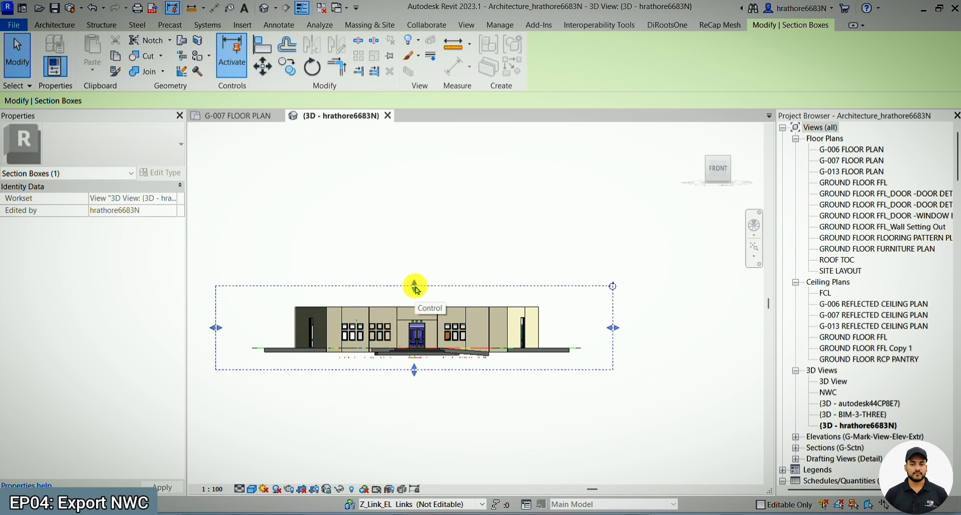
pyautogui.moveTo(414, 289); pyautogui.dragTo(433, 321)
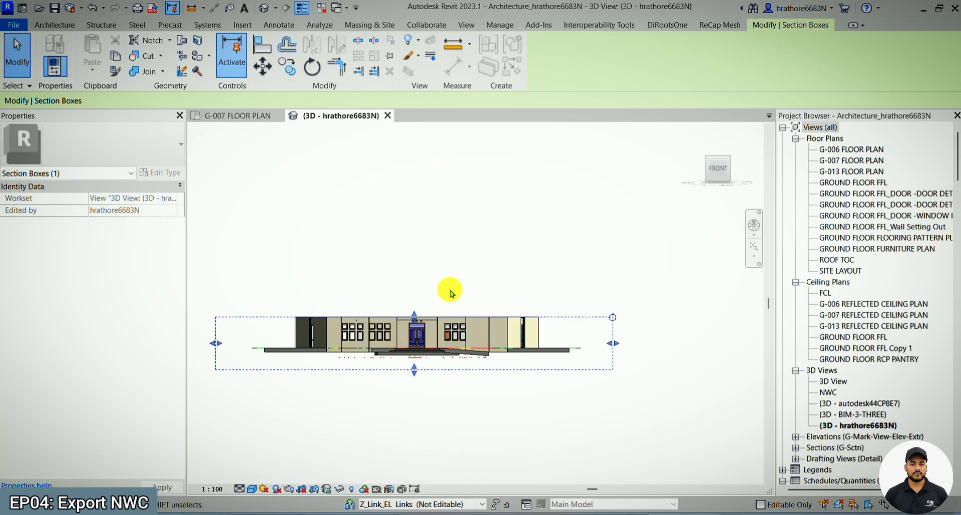
pyautogui.keyDown('shift'); pyautogui.moveTo(446, 289); pyautogui.dragTo(310, 372, button='middle'); pyautogui.keyUp('shift')
pyautogui.press('Escape')
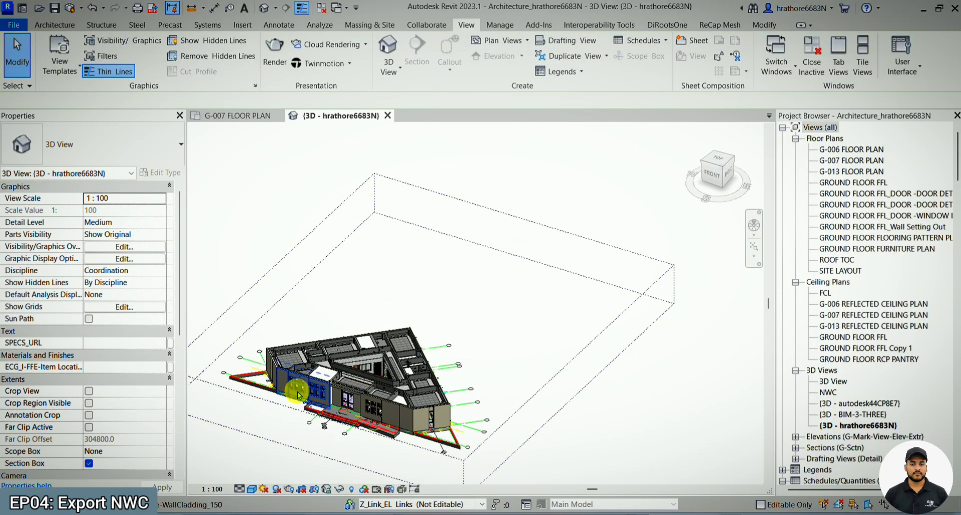
pyautogui.scroll(-1, 521, 230)
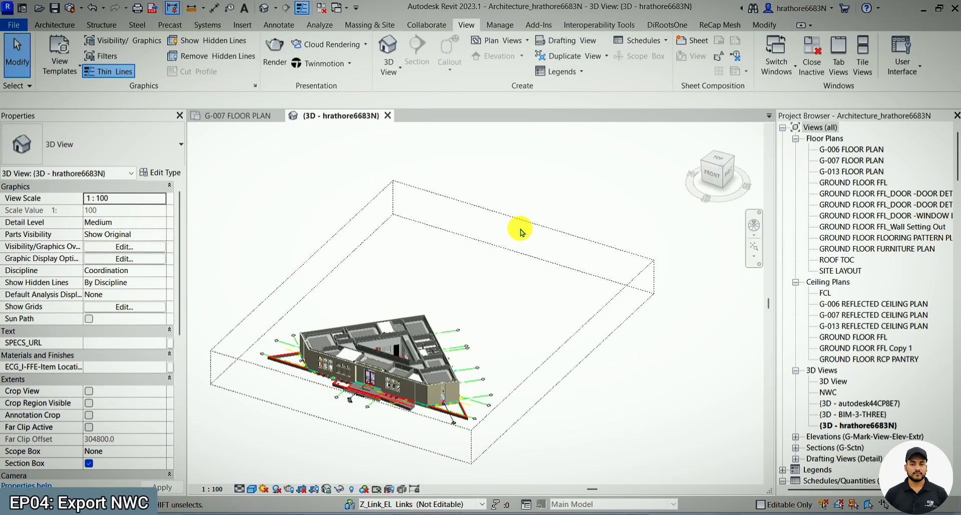
# - Raise the section box's top face well above the roof so the whole building is enclosed, and deselect the box
pyautogui.click(532, 374)
pyautogui.moveTo(434, 303); pyautogui.dragTo(440, 224)
pyautogui.press('Escape')
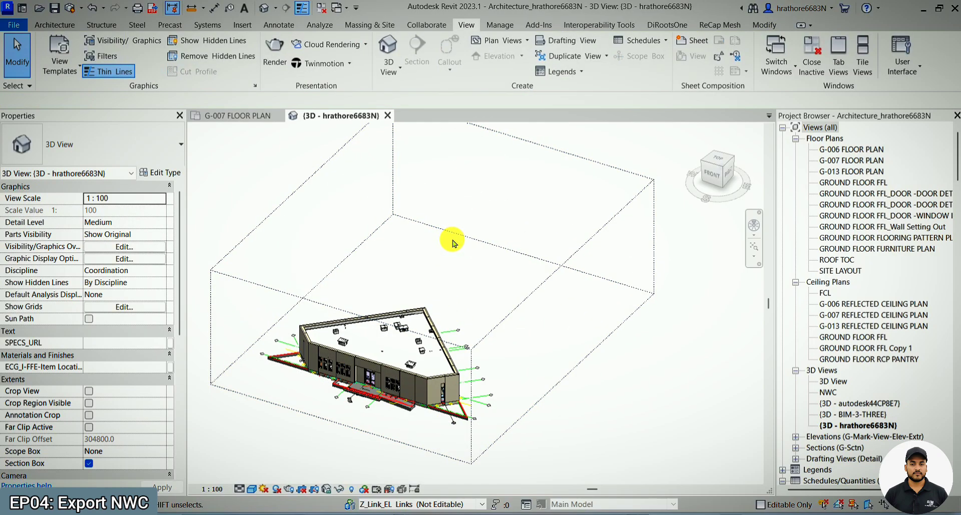
pyautogui.scroll(-1, 465, 258)
pyautogui.scroll(-1, 456, 315)
pyautogui.scroll(2, 456, 314)
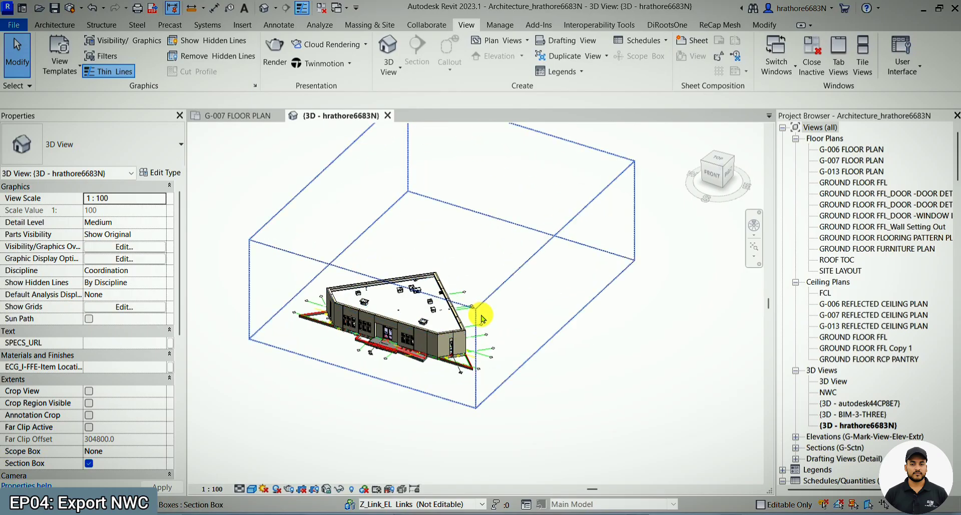
# - Check the annotation categories around Section Boxes, and hide all imported categories in the 3D view's Visibility/Graphic Overrides
pyautogui.press('v')
pyautogui.press('v')
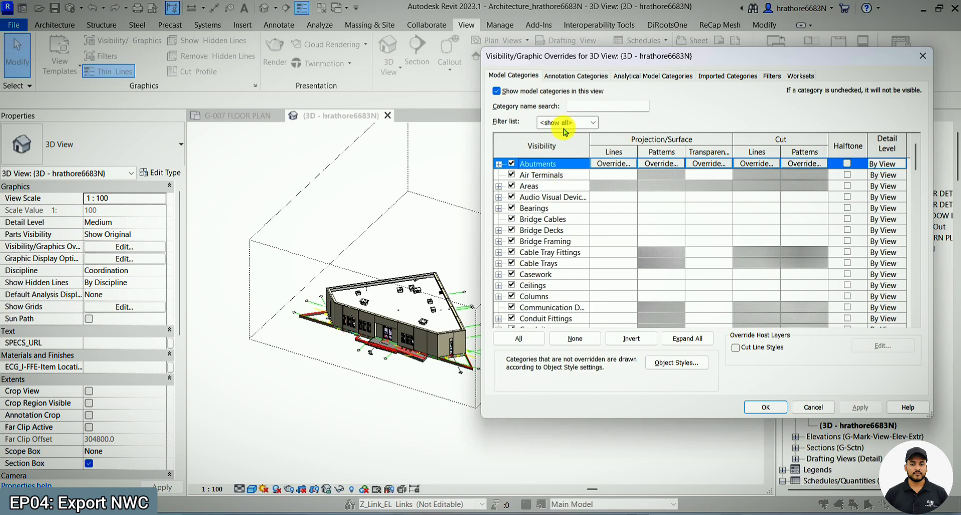
pyautogui.click(574, 77)
pyautogui.click(553, 244)
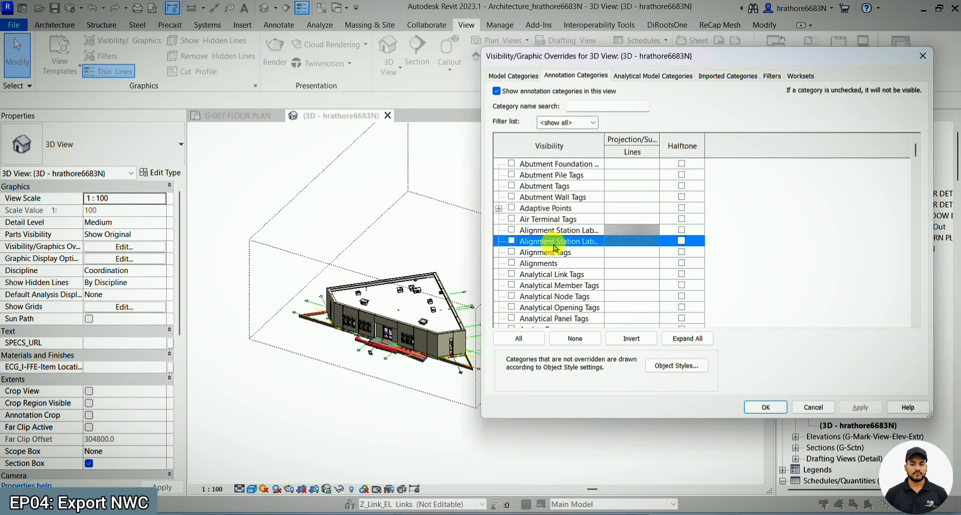
pyautogui.press('s')
pyautogui.scroll(-1, 553, 245)
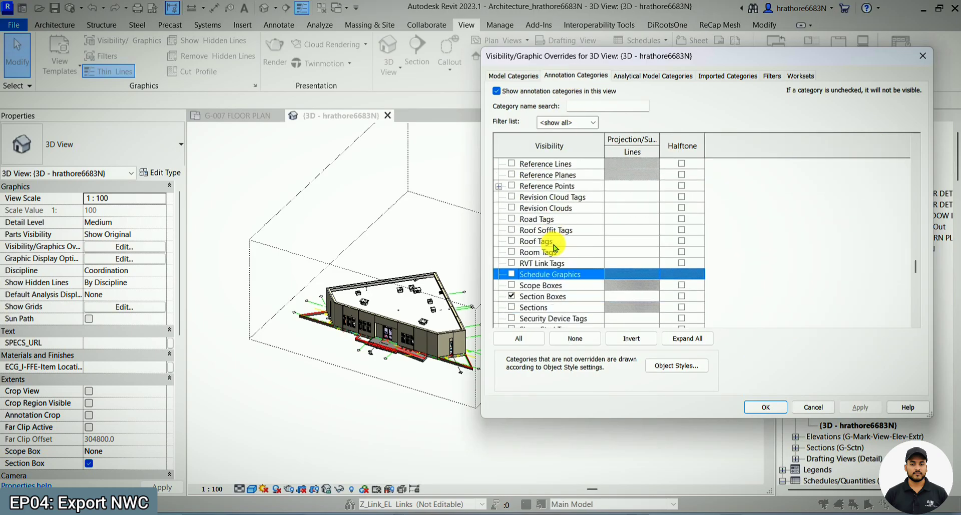
pyautogui.click(720, 76)
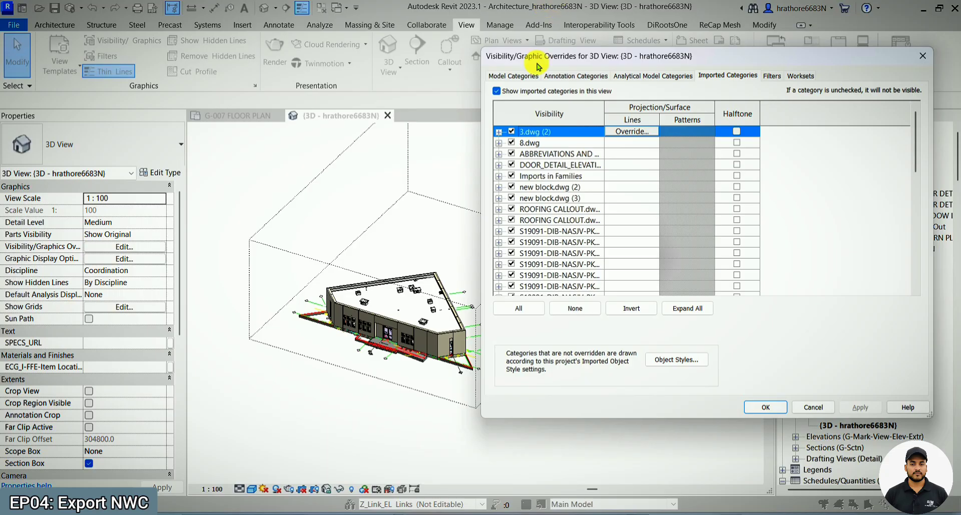
pyautogui.click(497, 91)
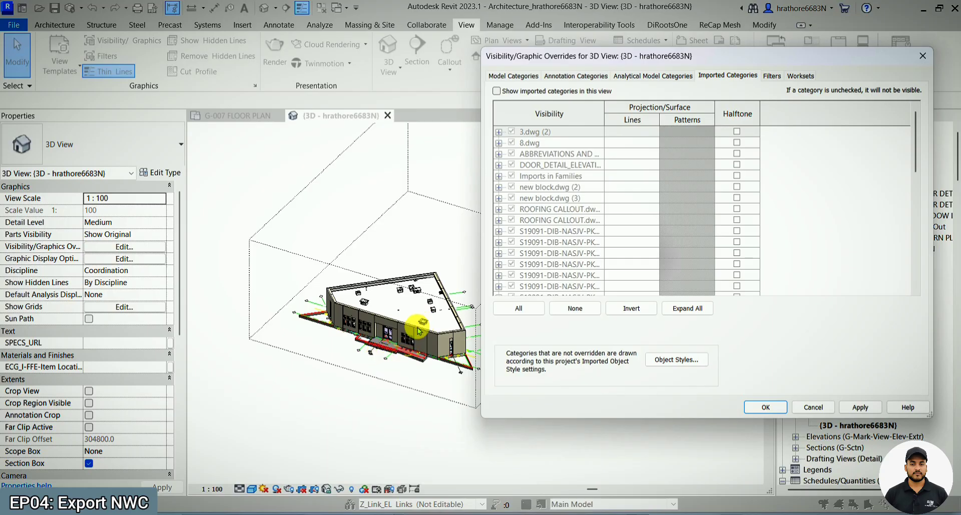
pyautogui.click(765, 407)
pyautogui.scroll(4, 345, 326)
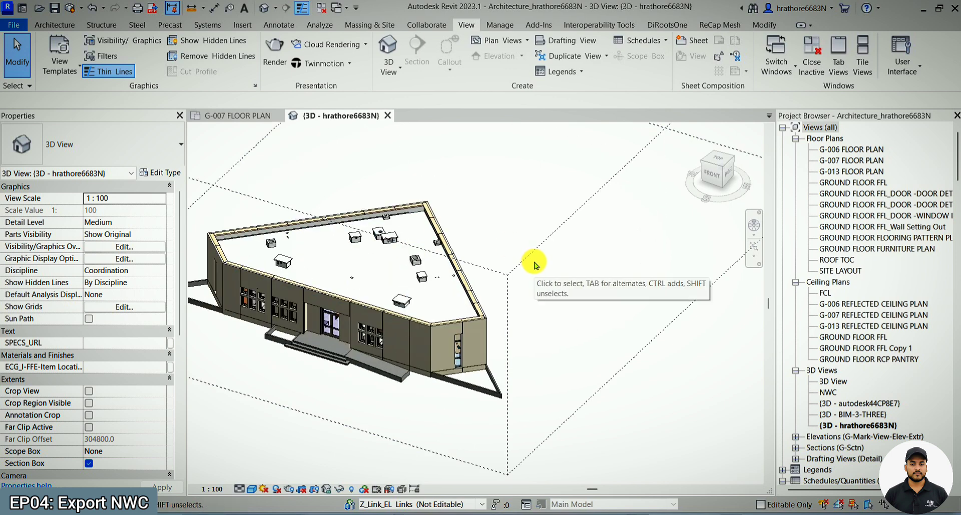
pyautogui.scroll(-4, 534, 264)
pyautogui.press('v')
pyautogui.press('v')
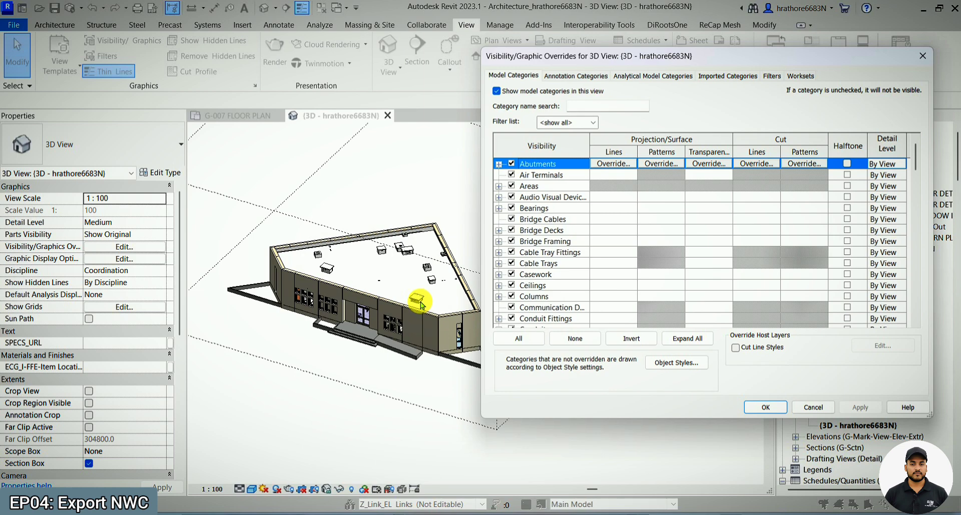
pyautogui.press('Escape')
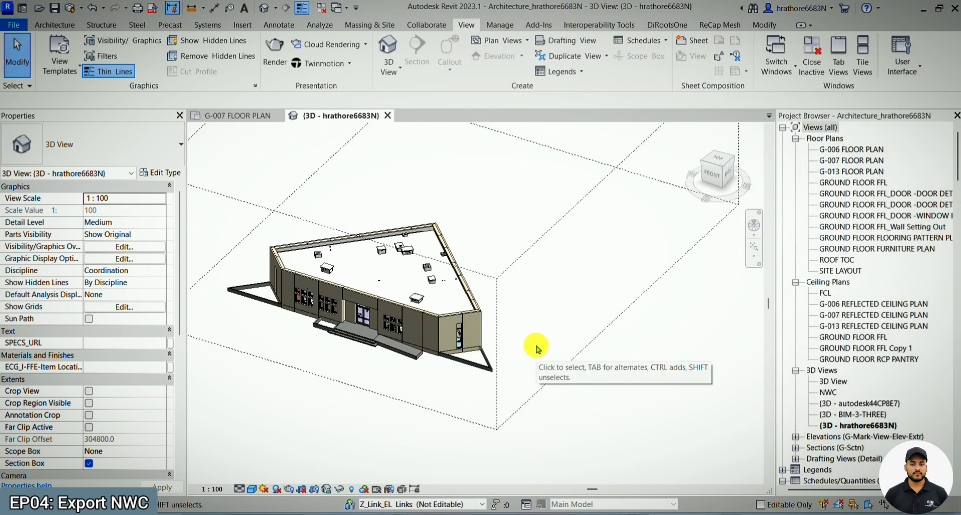
# - Examine the available export formats for the NWC option
pyautogui.scroll(-2, 536, 349)
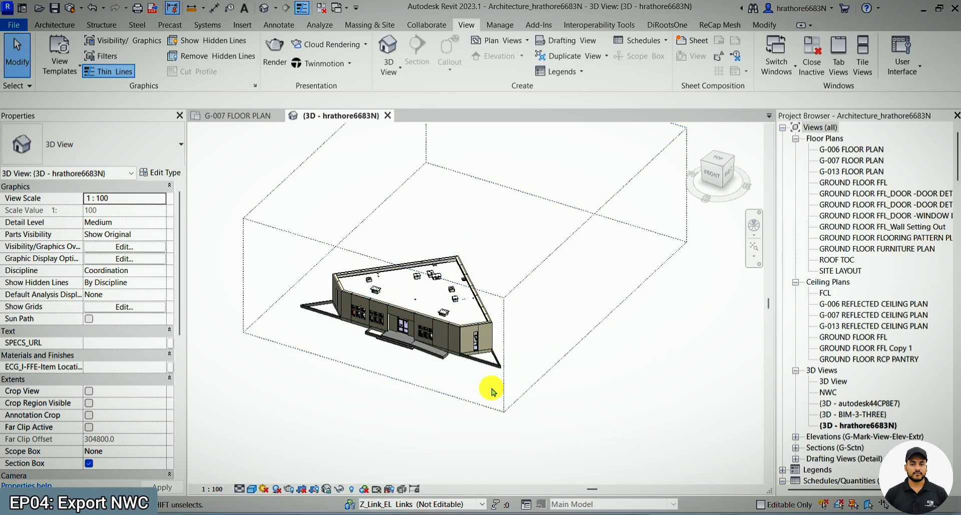
pyautogui.scroll(-1, 524, 349)
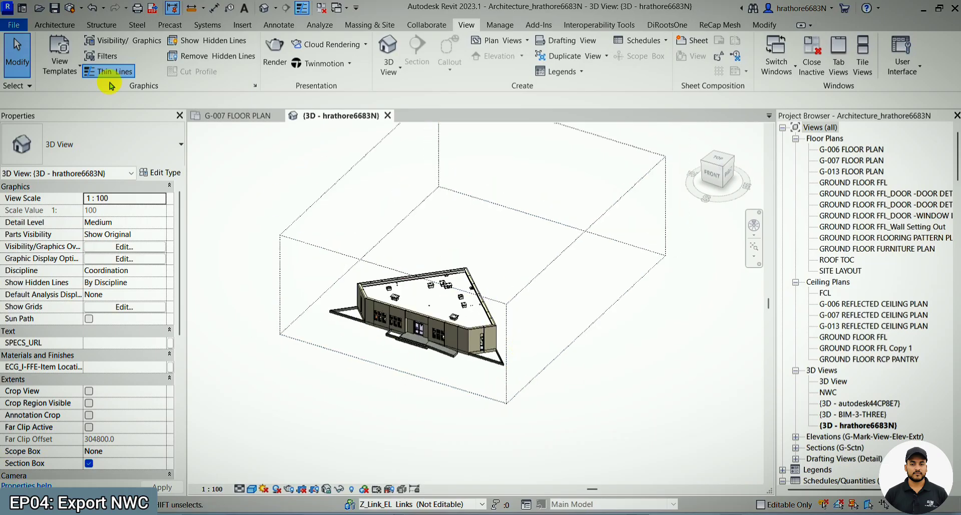
pyautogui.click(16, 25)
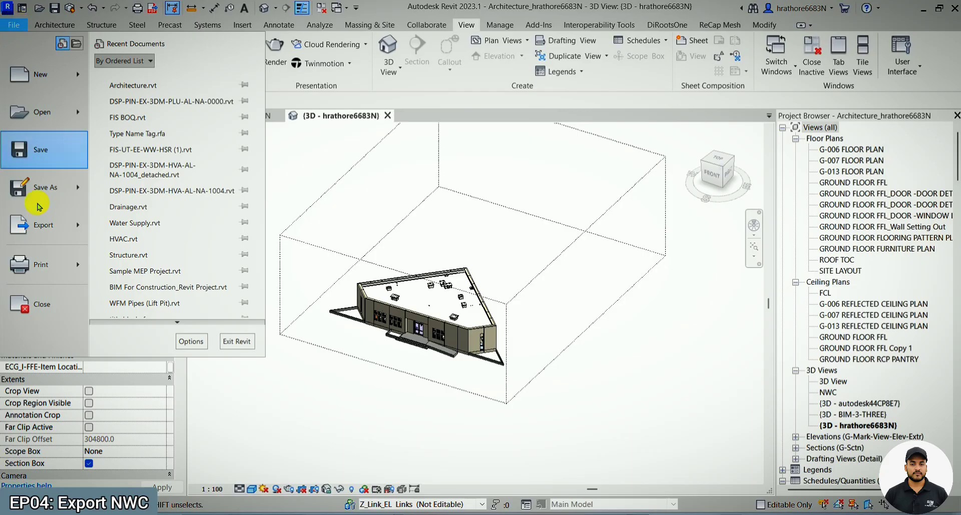
pyautogui.moveTo(52, 231)
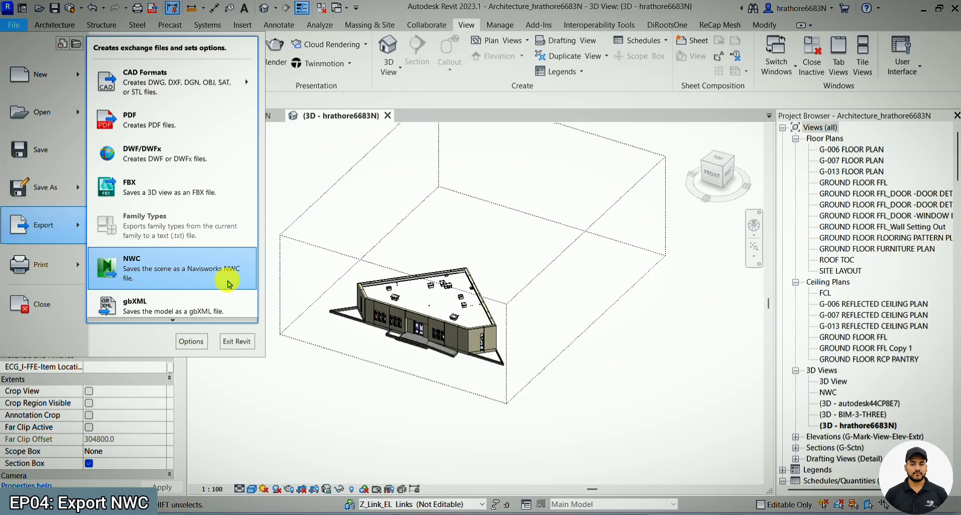
# - Switch to the web browser, view the Navisworks NWC File Export Utility downloads on the Autodesk page, and return to Revit
pyautogui.click(428, 514)
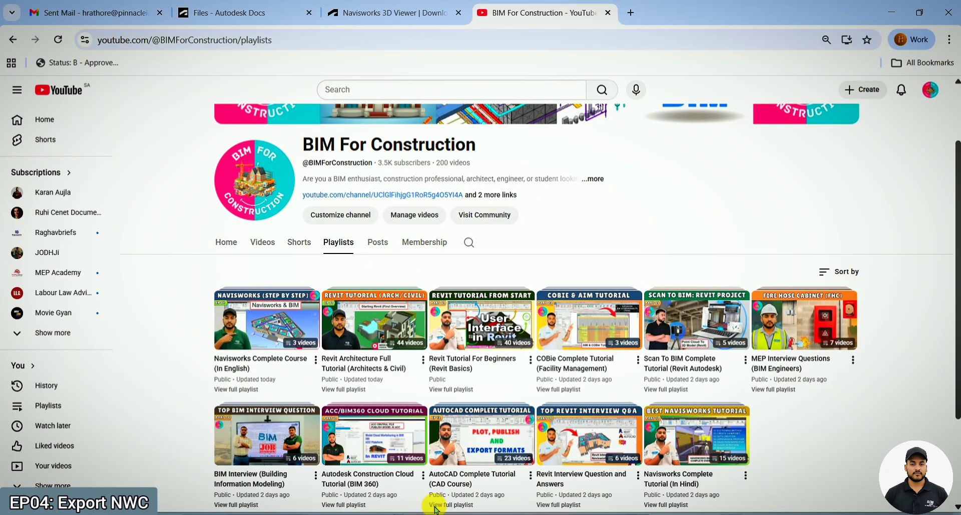
pyautogui.click(383, 15)
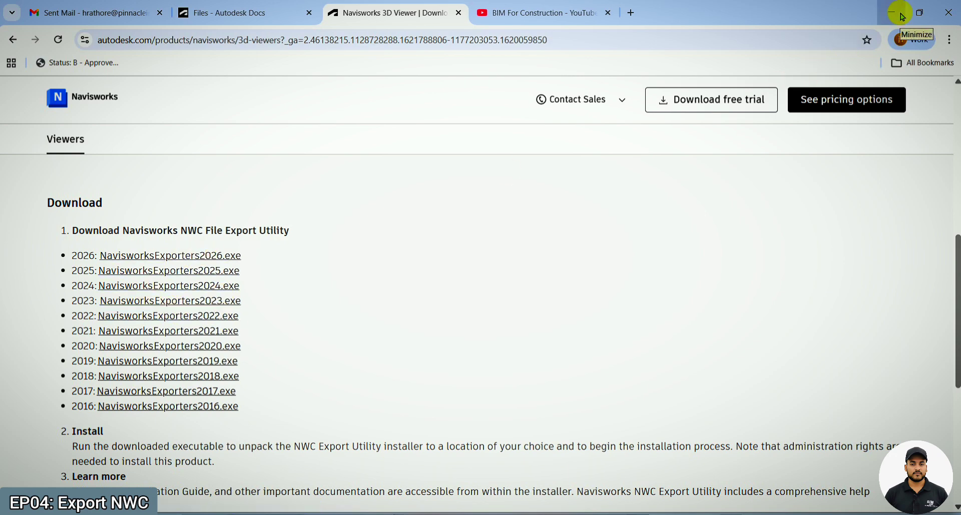
pyautogui.click(903, 16)
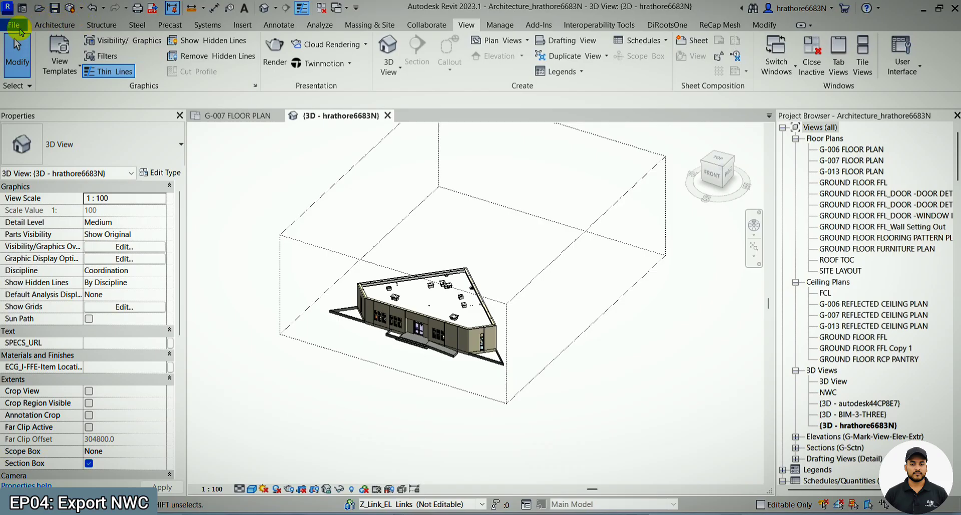
# - Start an NWC export of the current 3D view
pyautogui.click(19, 29)
pyautogui.moveTo(30, 220)
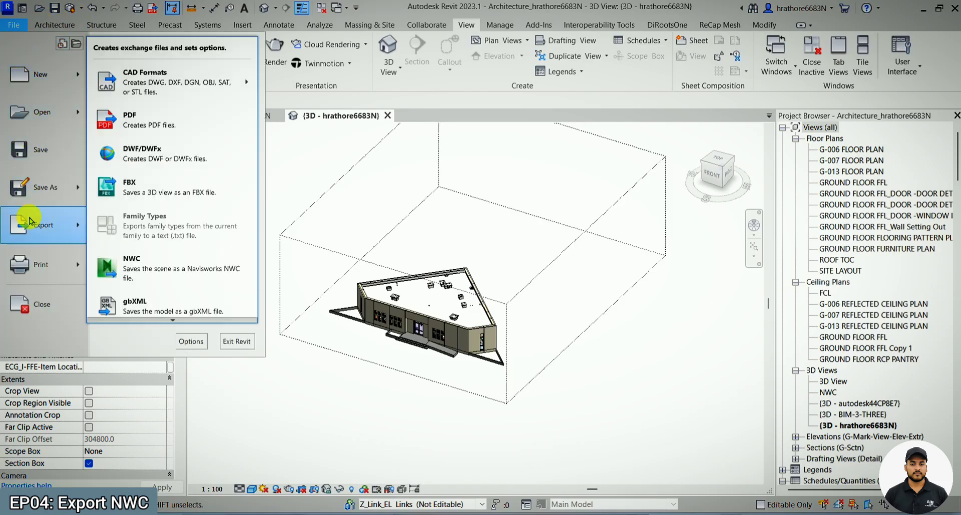
pyautogui.click(156, 278)
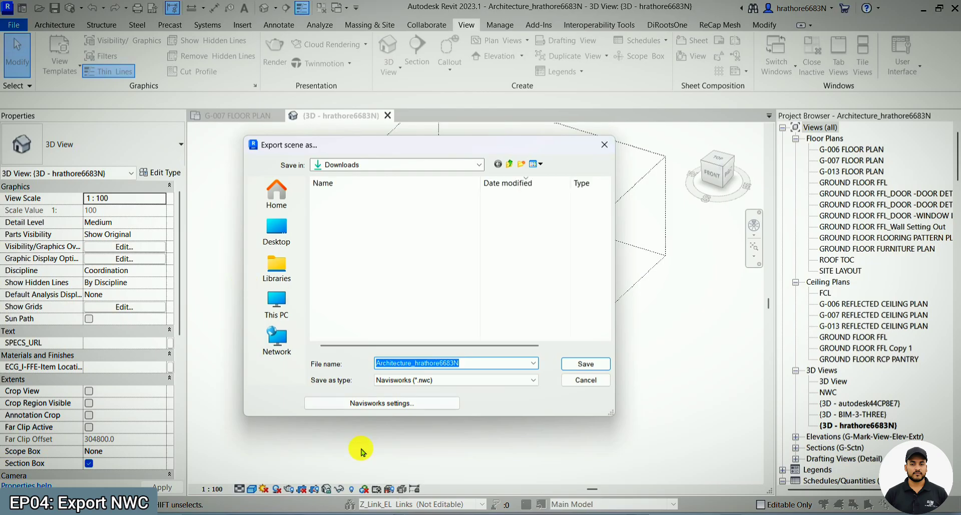
# - Open the Navisworks export settings and reset the Revit file reader options to their defaults
pyautogui.click(389, 407)
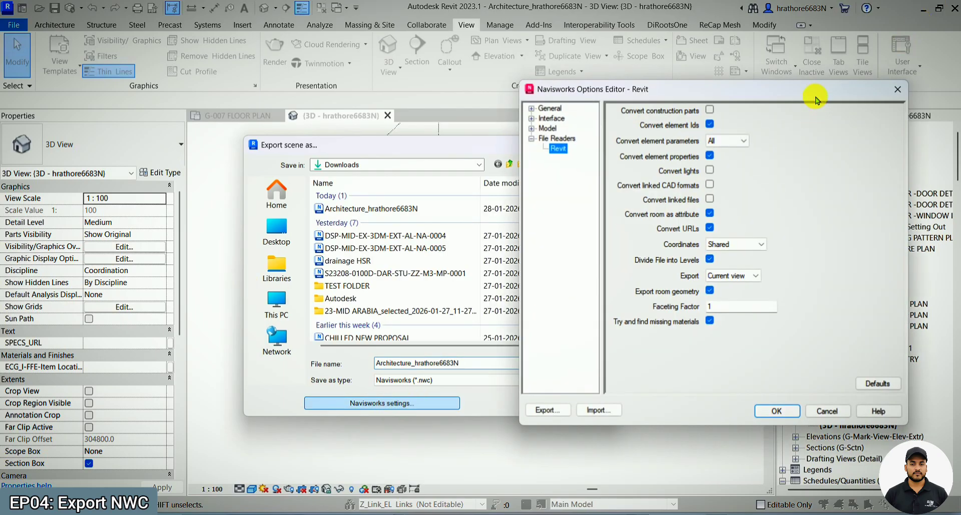
pyautogui.moveTo(815, 98); pyautogui.dragTo(620, 85)
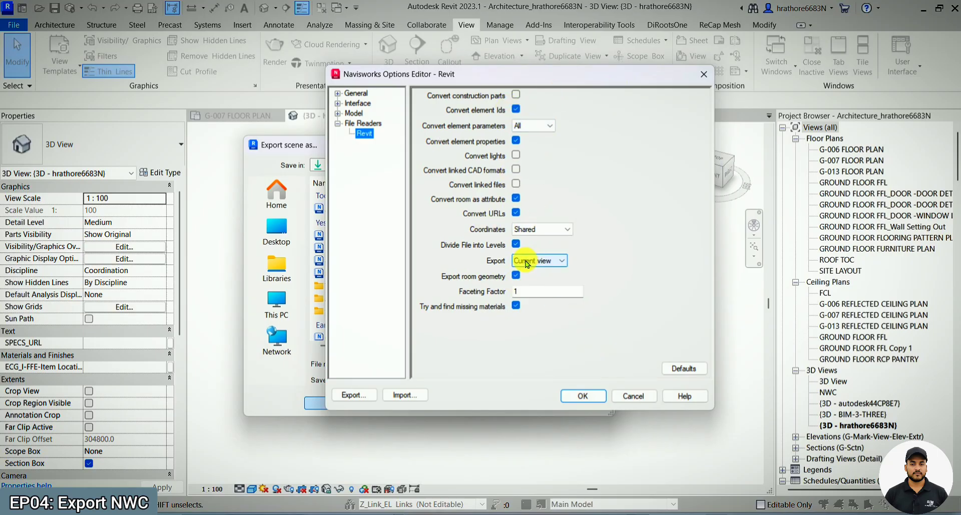
pyautogui.click(672, 375)
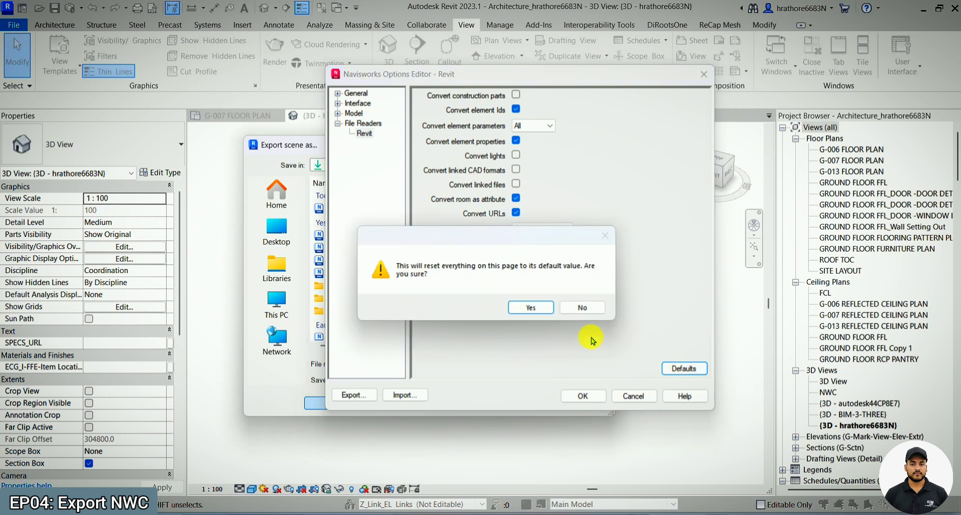
pyautogui.click(531, 307)
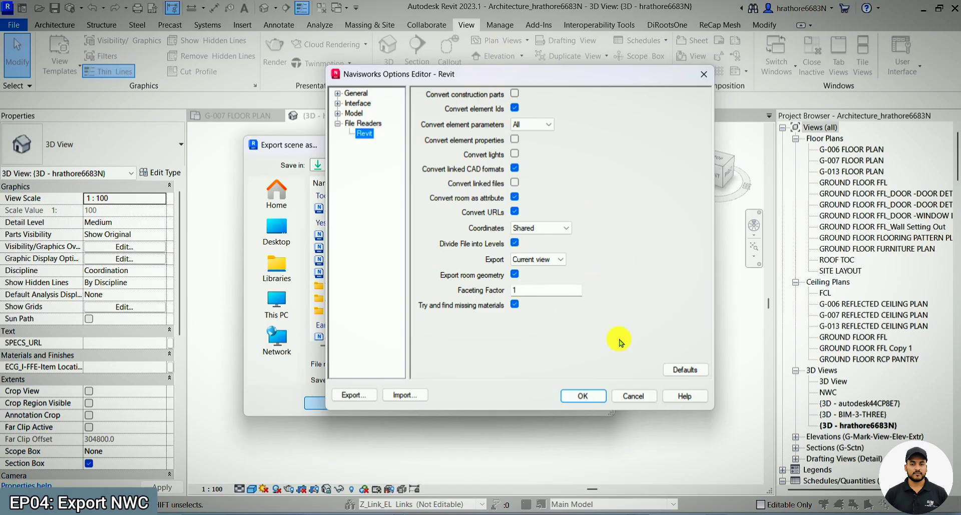
pyautogui.click(662, 366)
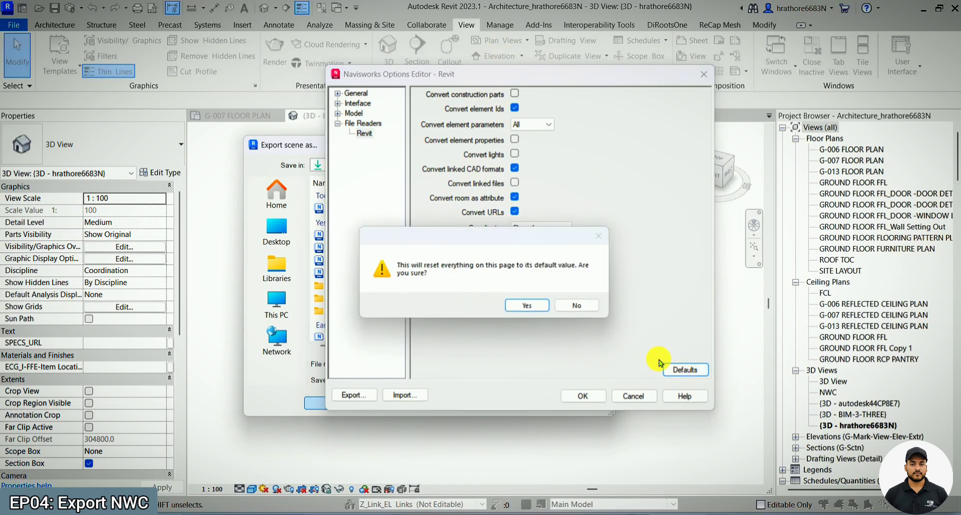
pyautogui.click(525, 306)
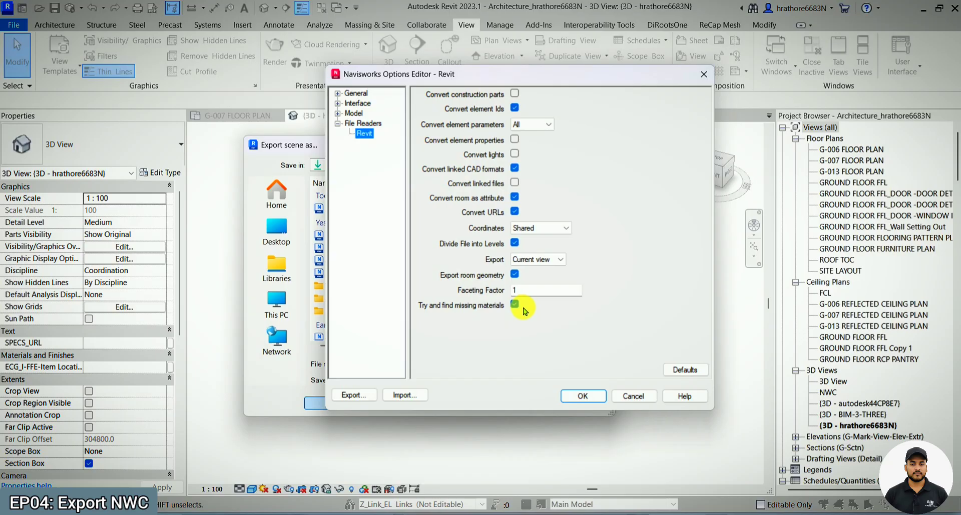
pyautogui.moveTo(584, 75); pyautogui.dragTo(602, 88)
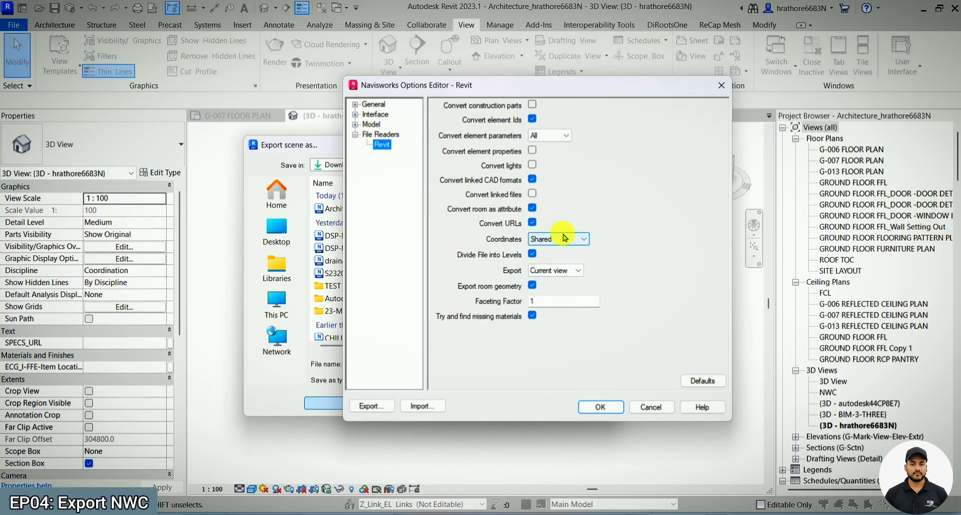
# - Enable Convert element properties, disable Convert linked CAD formats, keep Coordinates on Shared, and accept the Revit reader options
pyautogui.click(532, 151)
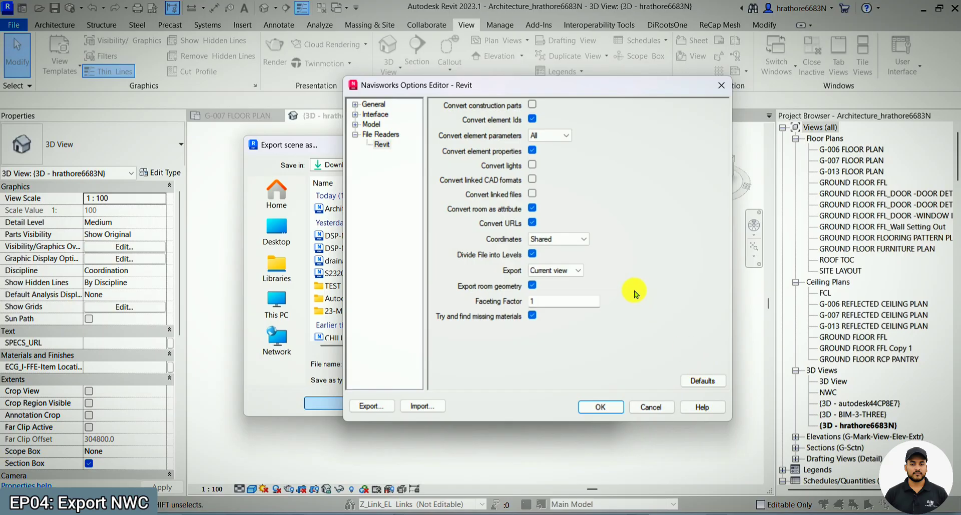
pyautogui.click(573, 242)
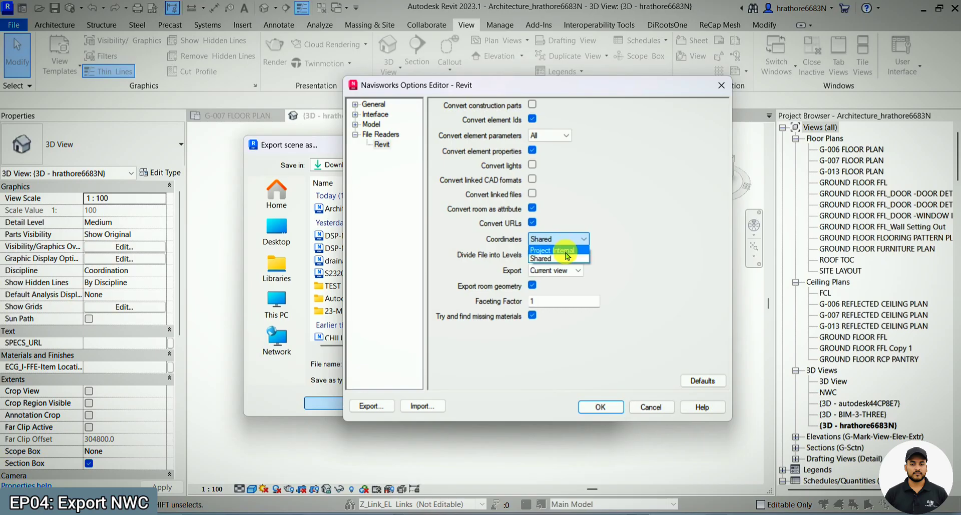
pyautogui.click(570, 257)
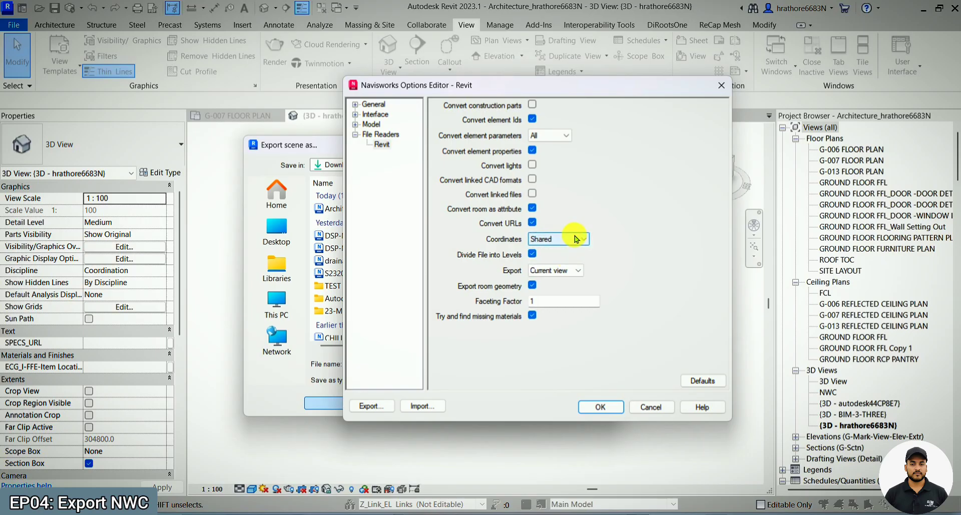
pyautogui.click(577, 240)
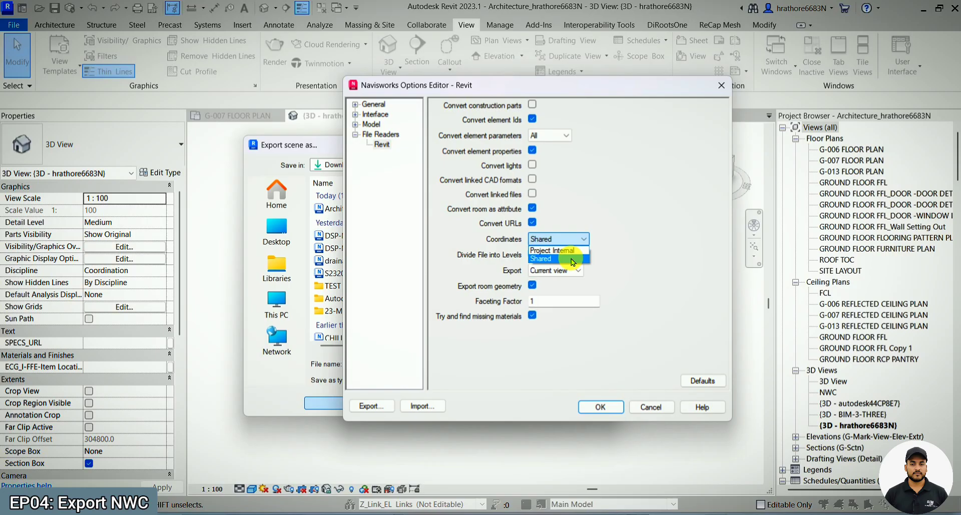
pyautogui.click(571, 259)
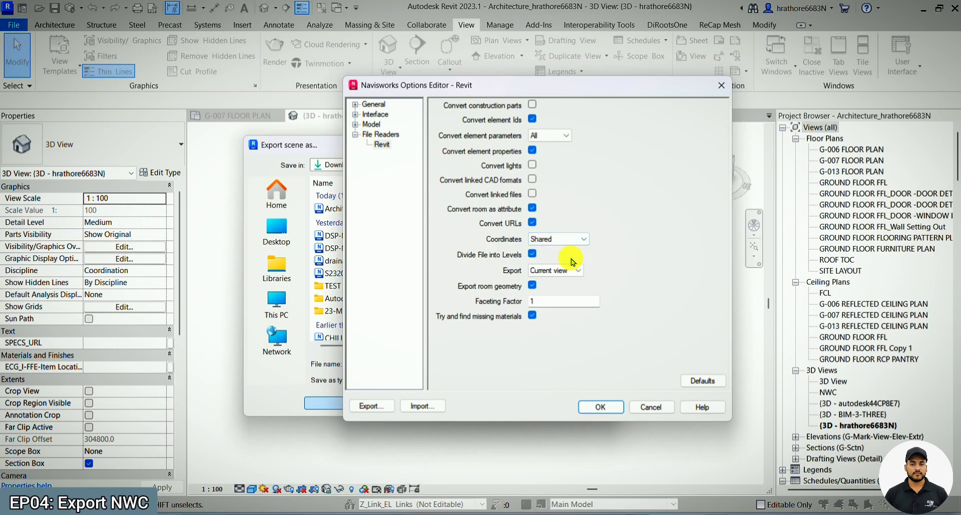
pyautogui.click(602, 405)
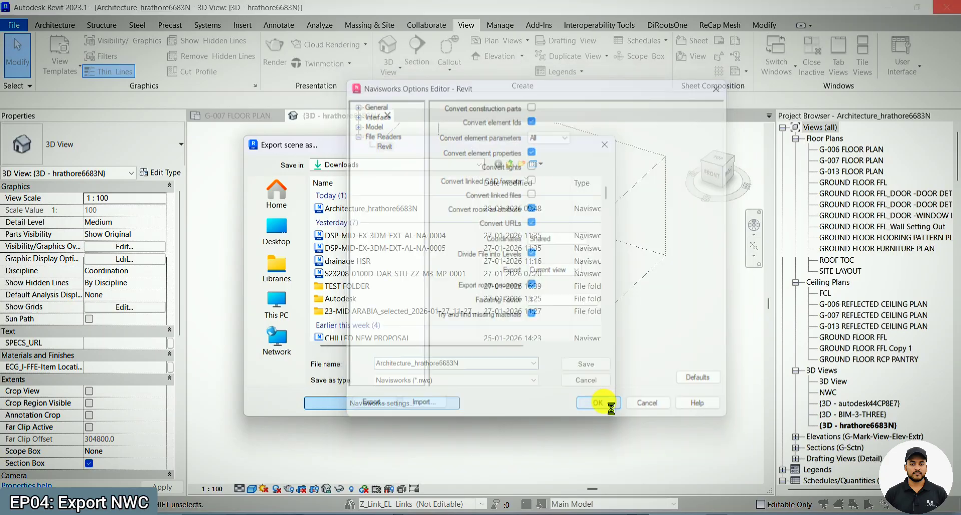
# - Export the 3D view as a Navisworks NWC, overwriting the existing architecture file in Downloads
pyautogui.click(397, 206)
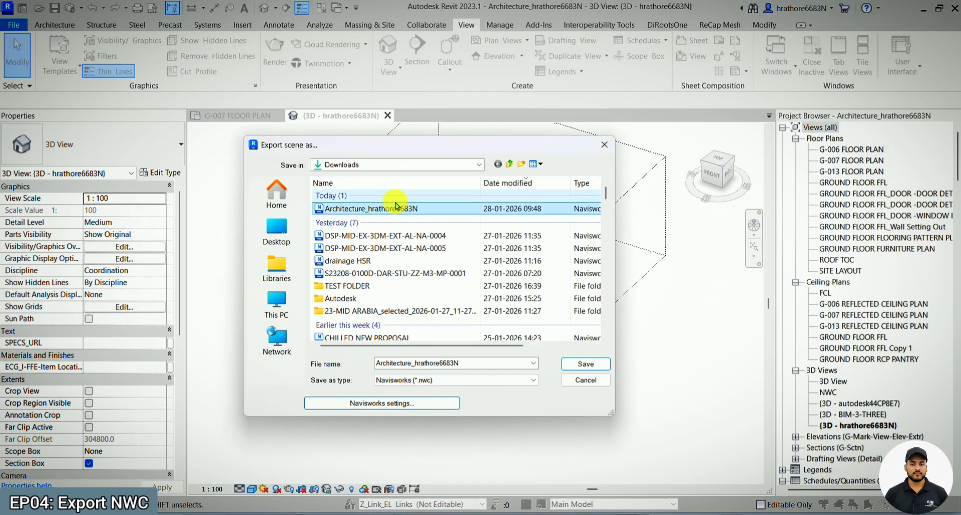
pyautogui.click(397, 207)
pyautogui.click(462, 210)
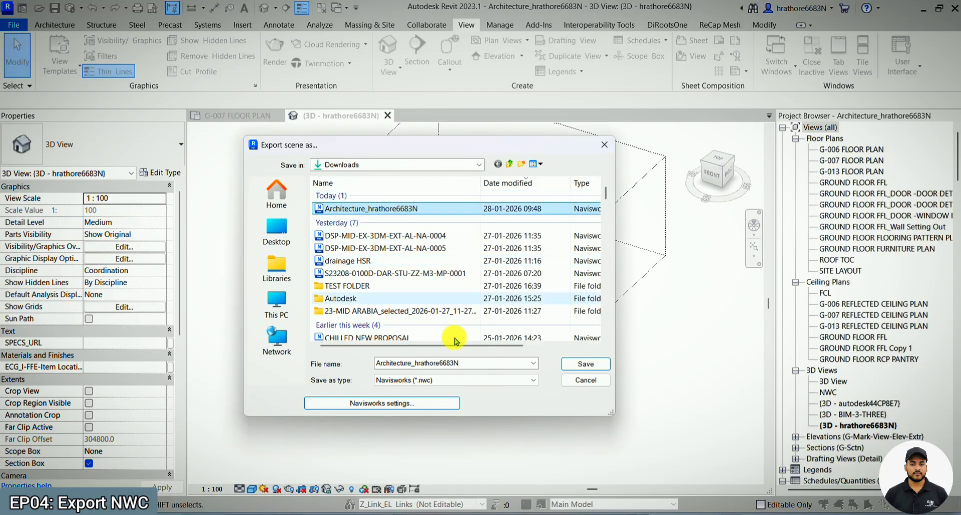
pyautogui.click(576, 362)
pyautogui.click(518, 264)
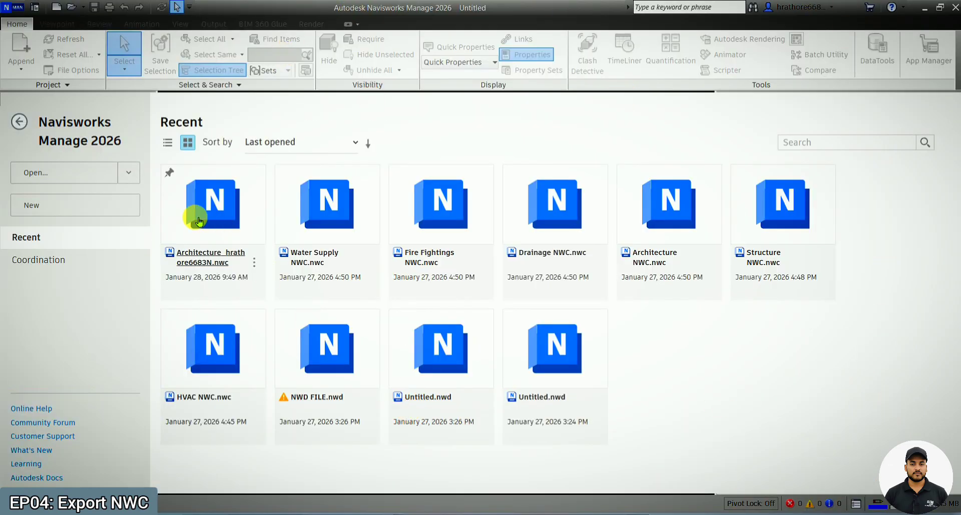
# - In Navisworks Manage, open the newly exported architecture NWC from the Downloads folder
pyautogui.click(133, 173)
pyautogui.click(108, 195)
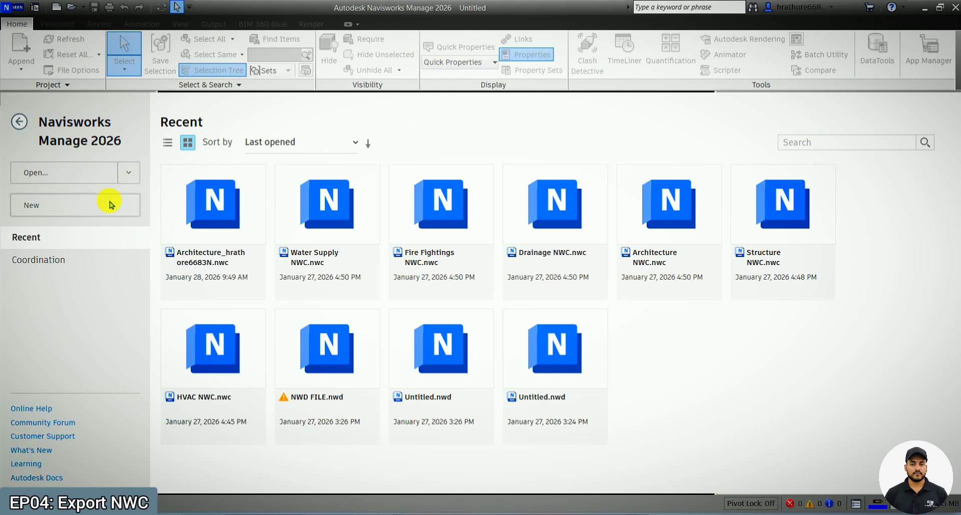
pyautogui.click(169, 116)
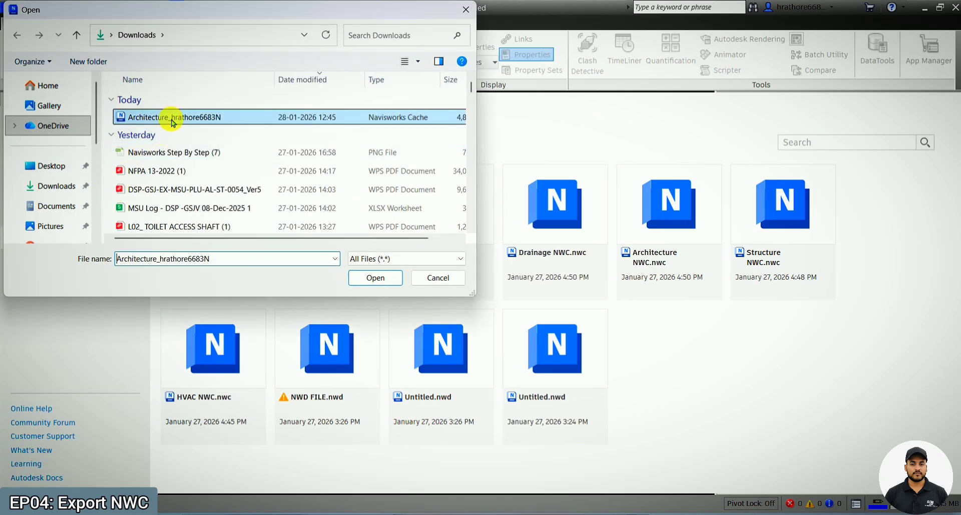
pyautogui.click(368, 284)
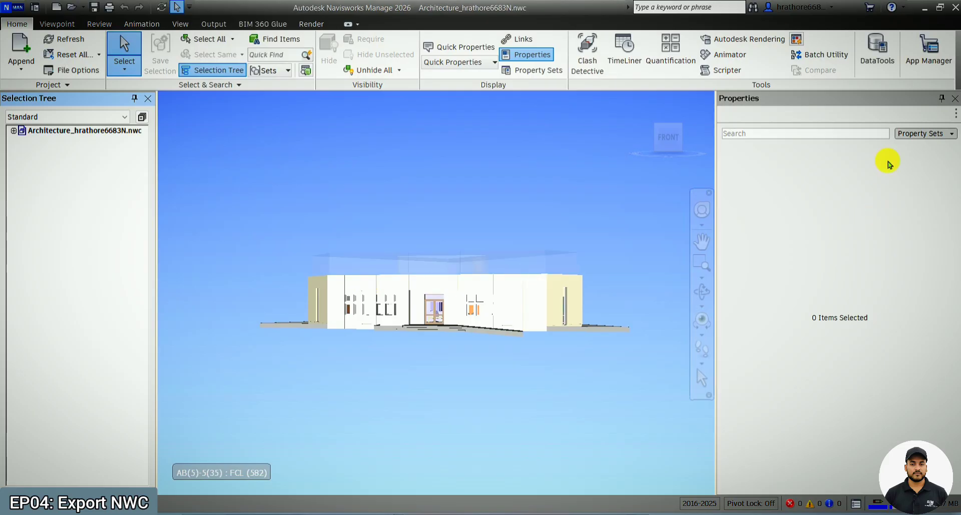
# - Close the Properties window and orbit the building to inspect its facade and roof from above
pyautogui.click(956, 97)
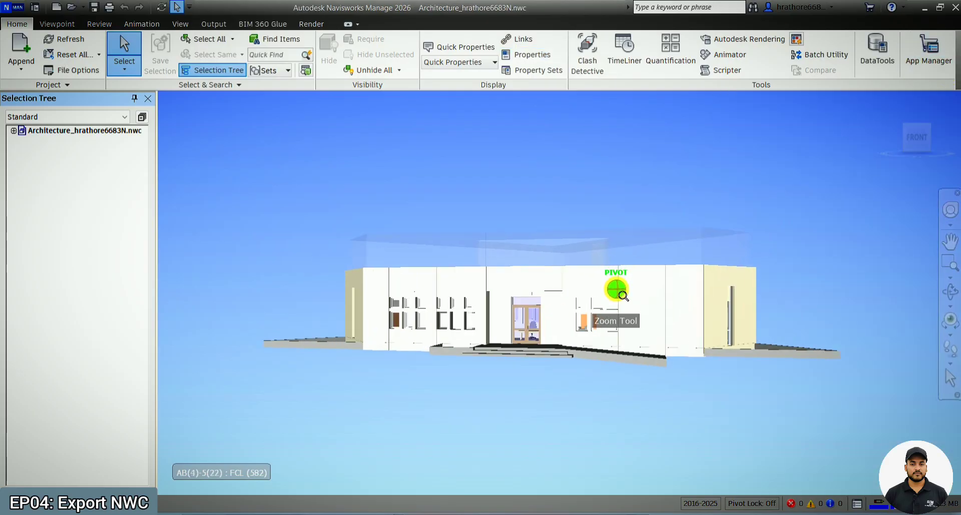
pyautogui.click(686, 287)
pyautogui.click(950, 291)
pyautogui.moveTo(556, 220); pyautogui.dragTo(550, 296)
pyautogui.press('Escape')
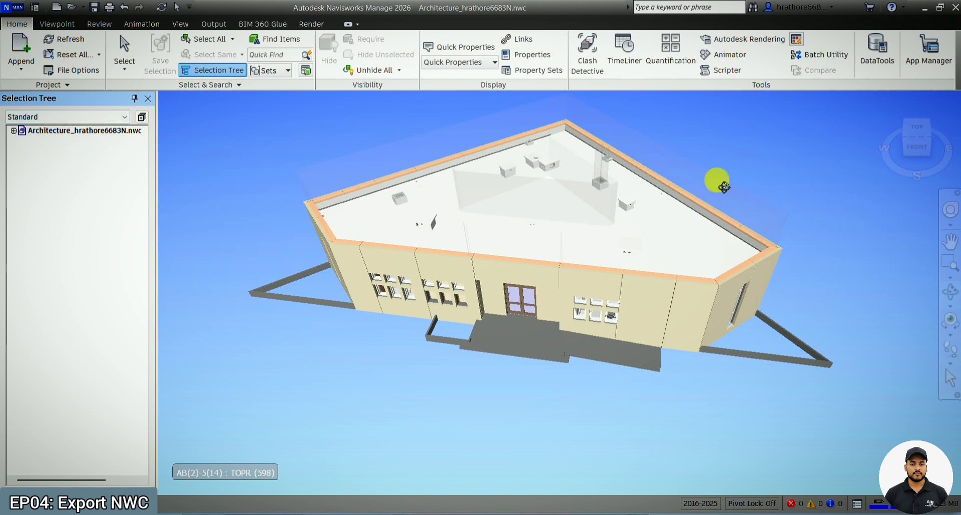
pyautogui.moveTo(495, 379); pyautogui.dragTo(431, 388)
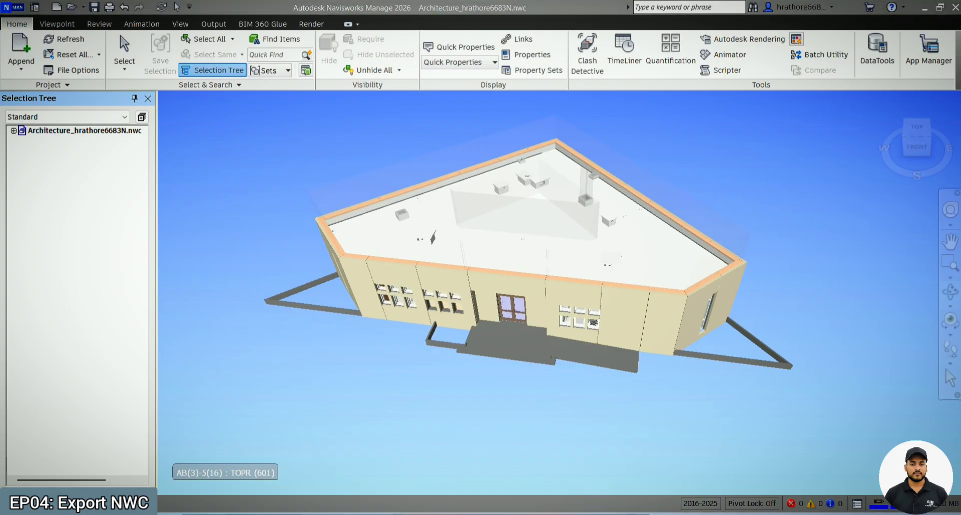
# - Switch back to Revit and start another NWC export of the 3D view
pyautogui.moveTo(621, 511)
pyautogui.click(731, 464)
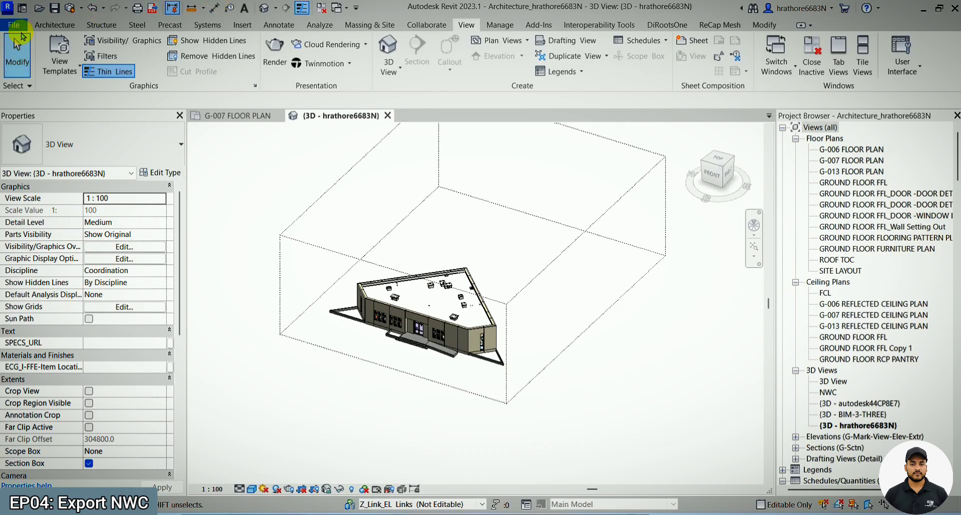
pyautogui.click(13, 25)
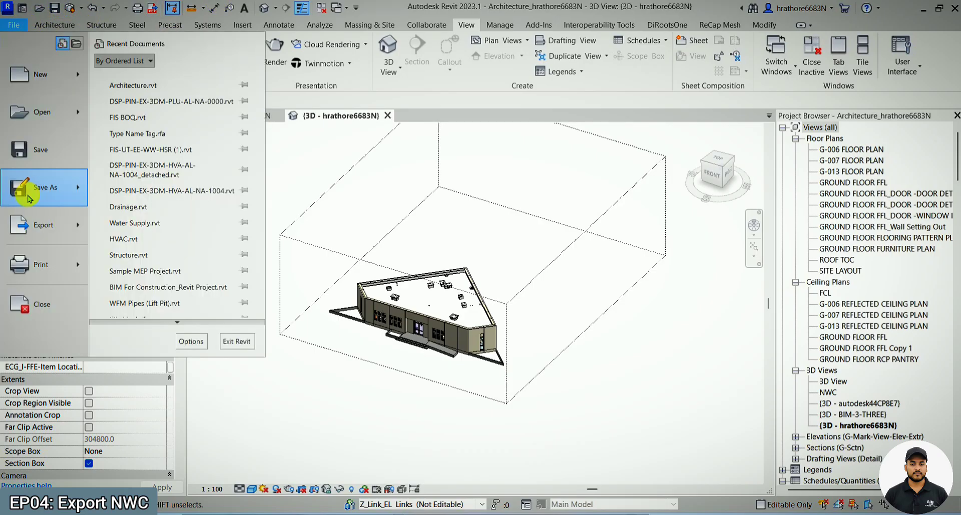
pyautogui.moveTo(23, 223)
pyautogui.click(188, 292)
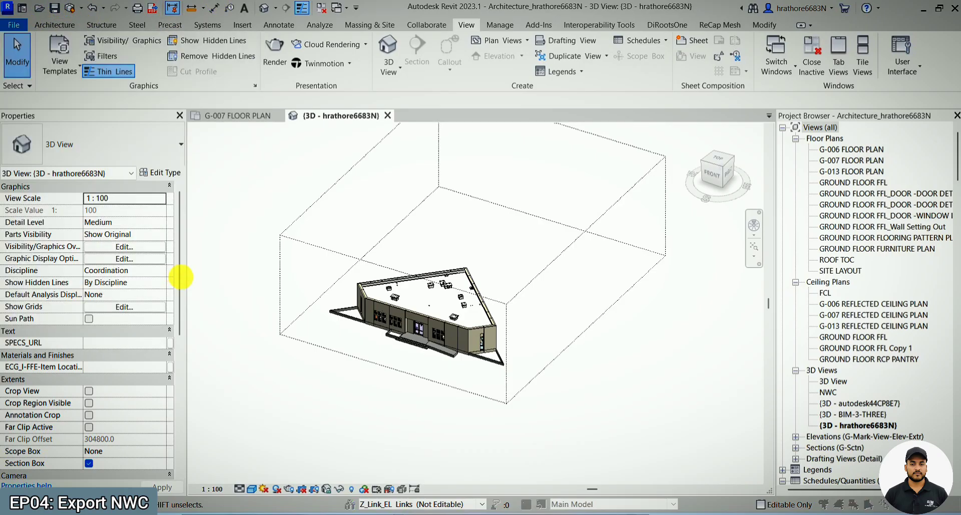
# - Reset the Revit reader options to defaults, enable Convert element properties, accept the settings, and close the export without saving
pyautogui.click(419, 400)
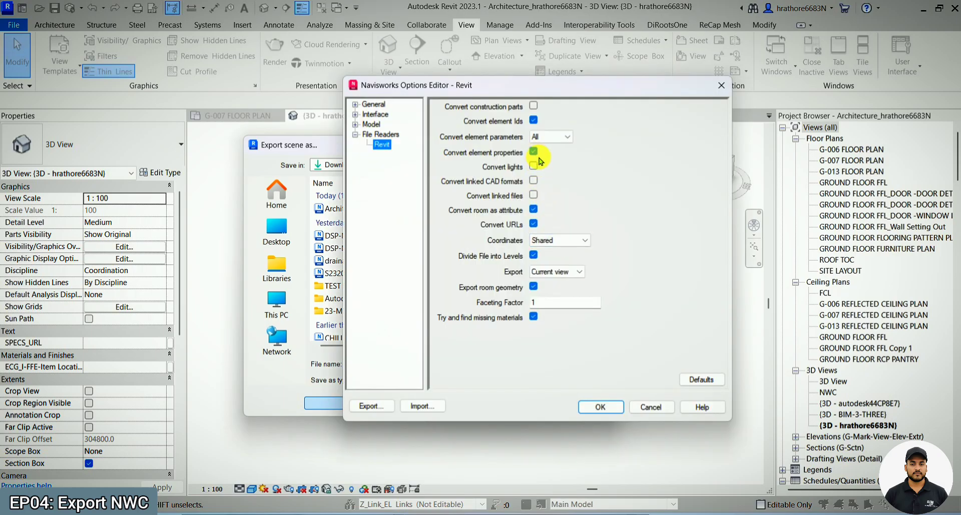
pyautogui.click(701, 379)
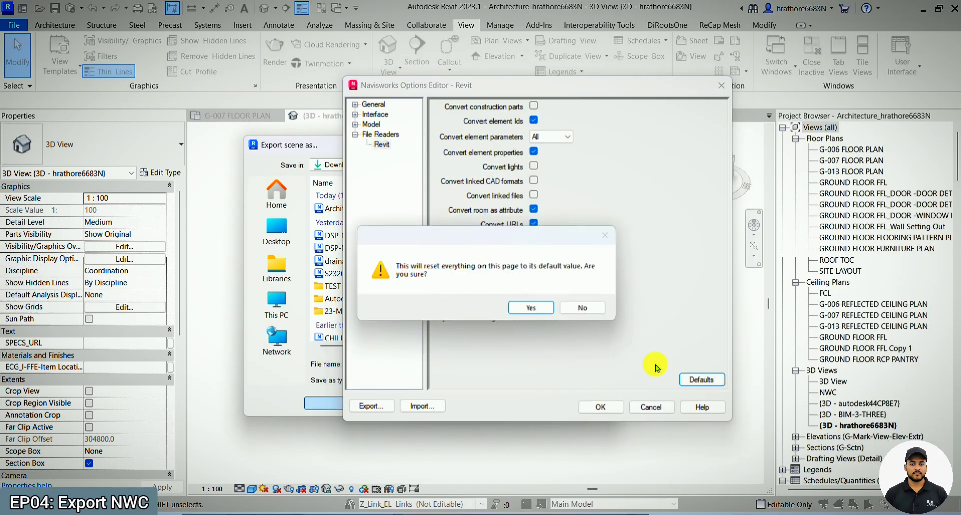
pyautogui.click(531, 307)
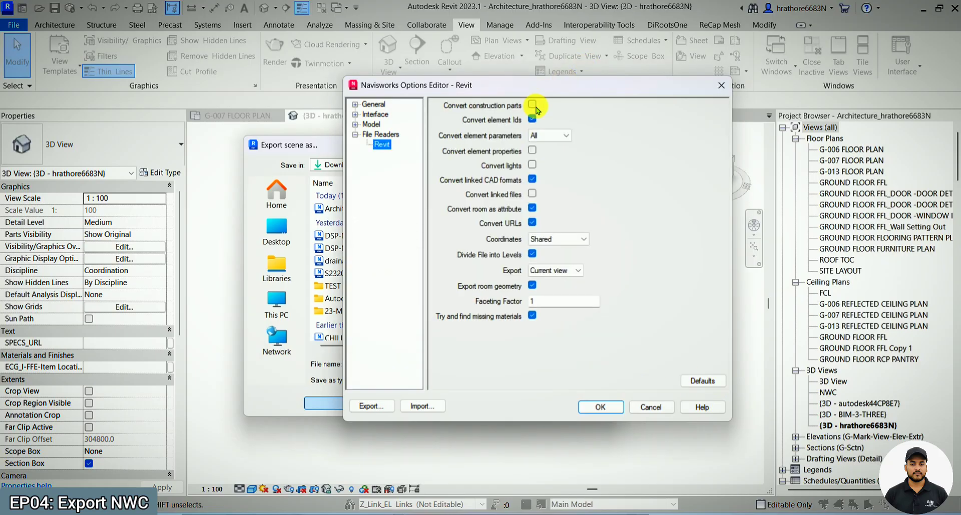
pyautogui.click(532, 149)
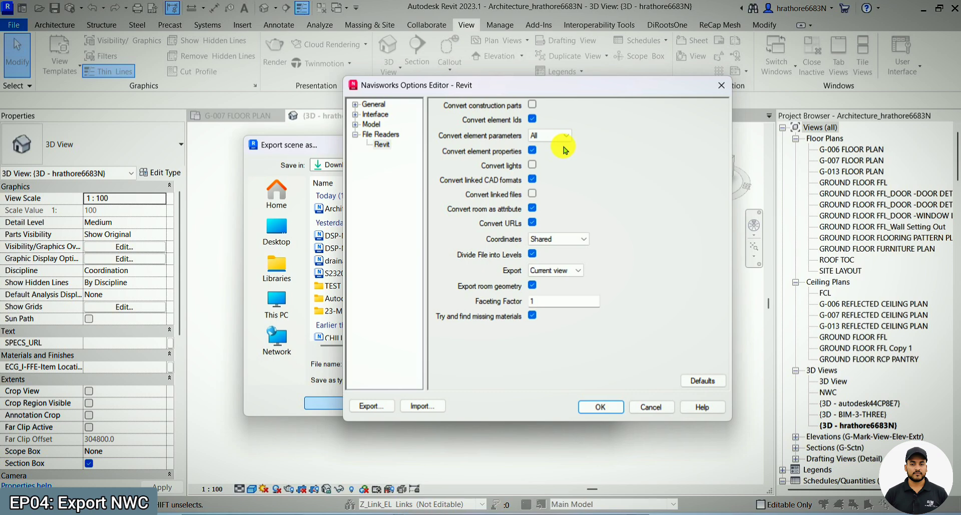
pyautogui.press('Return')
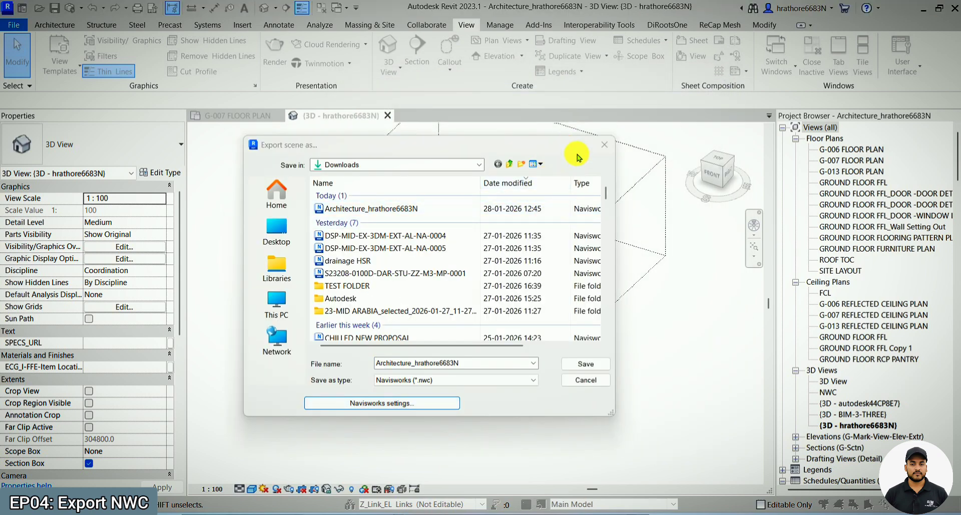
pyautogui.click(604, 145)
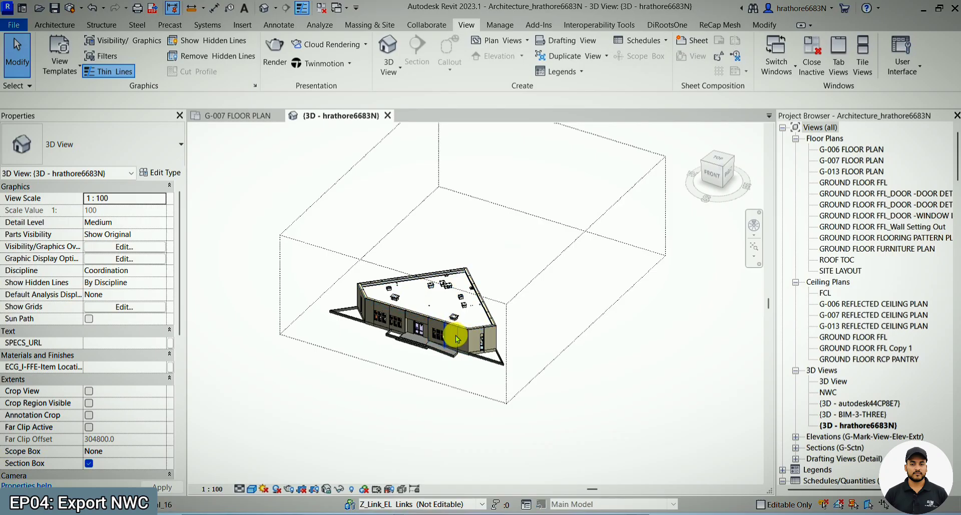
# - Select the front exterior cladding wall beside the entrance and examine its instance properties
pyautogui.scroll(5, 456, 338)
pyautogui.click(455, 332)
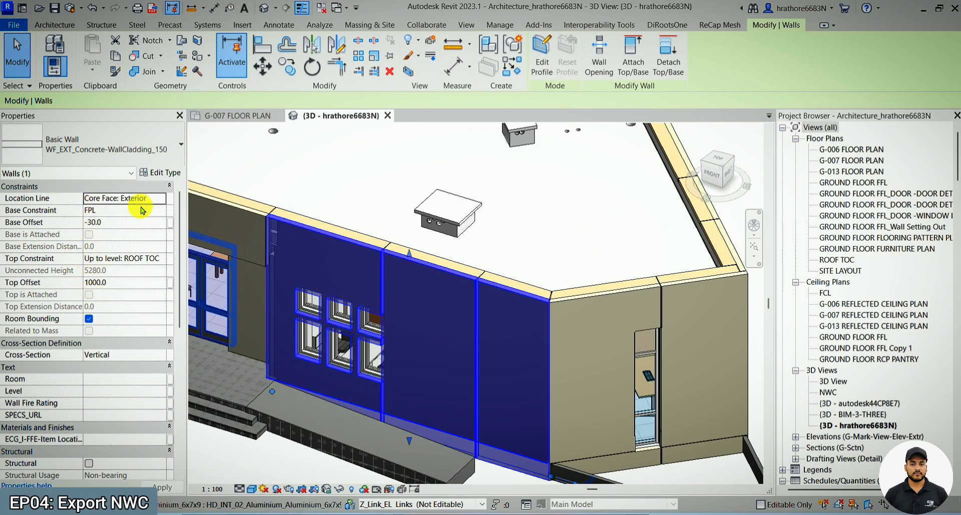
pyautogui.scroll(-6, 142, 210)
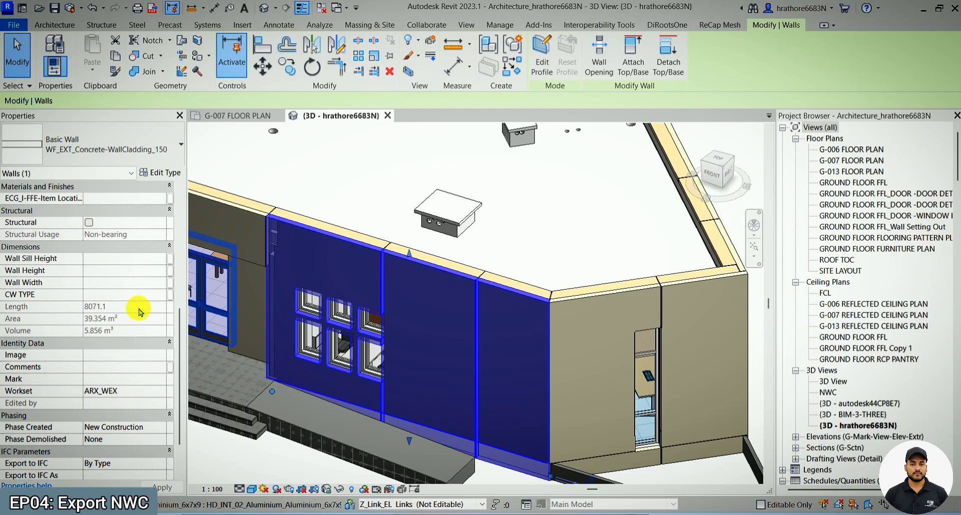
pyautogui.scroll(-2, 140, 311)
pyautogui.scroll(3, 140, 311)
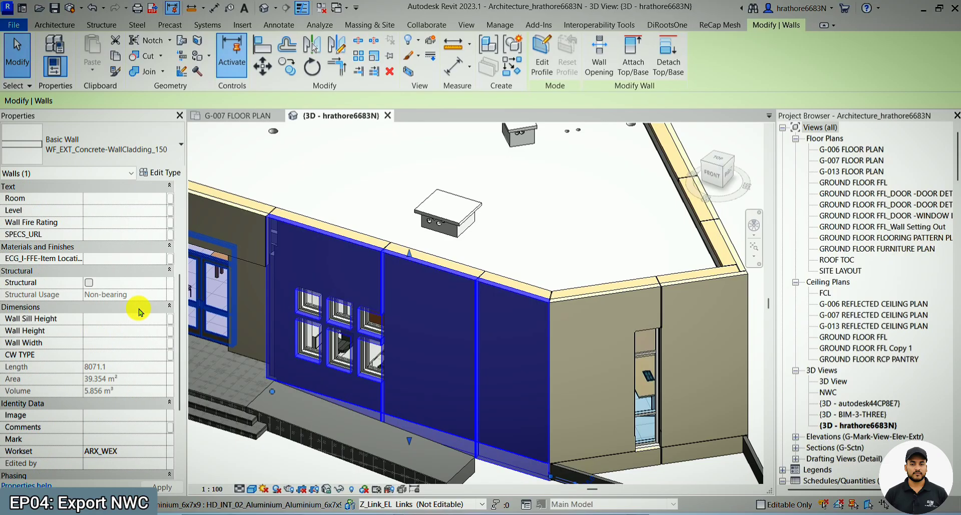
pyautogui.scroll(-2, 153, 262)
pyautogui.scroll(6, 152, 263)
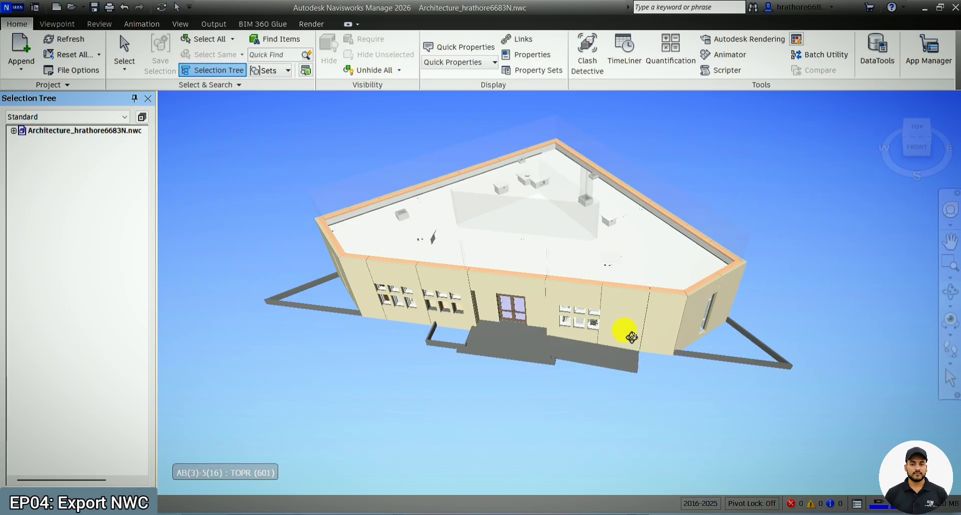
# - Show the Properties window in Navisworks, select the front exterior cladding wall, and display its Element properties
pyautogui.moveTo(622, 333); pyautogui.dragTo(626, 125)
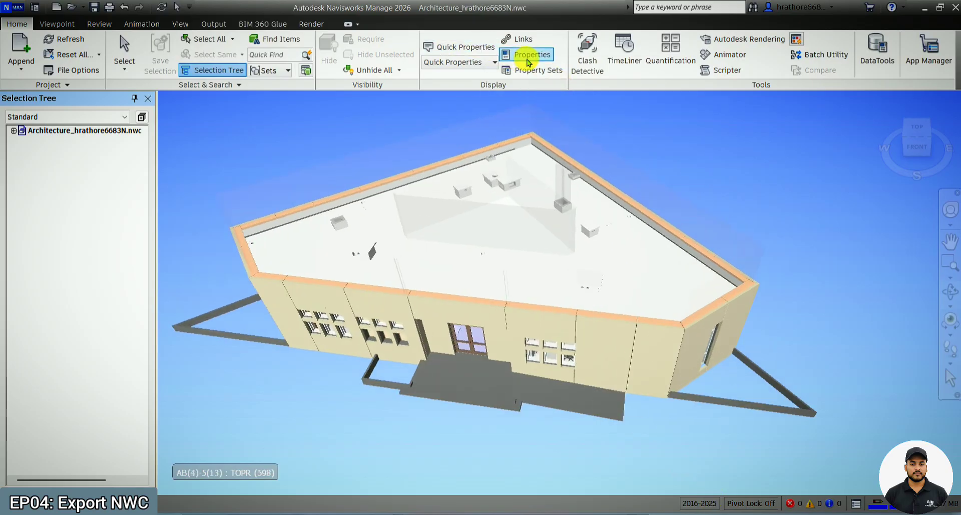
pyautogui.click(526, 61)
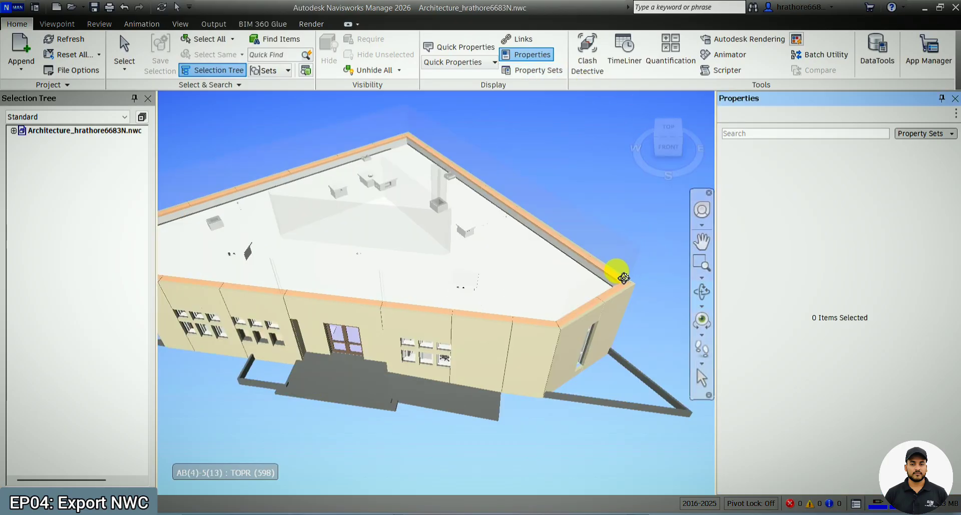
pyautogui.click(705, 379)
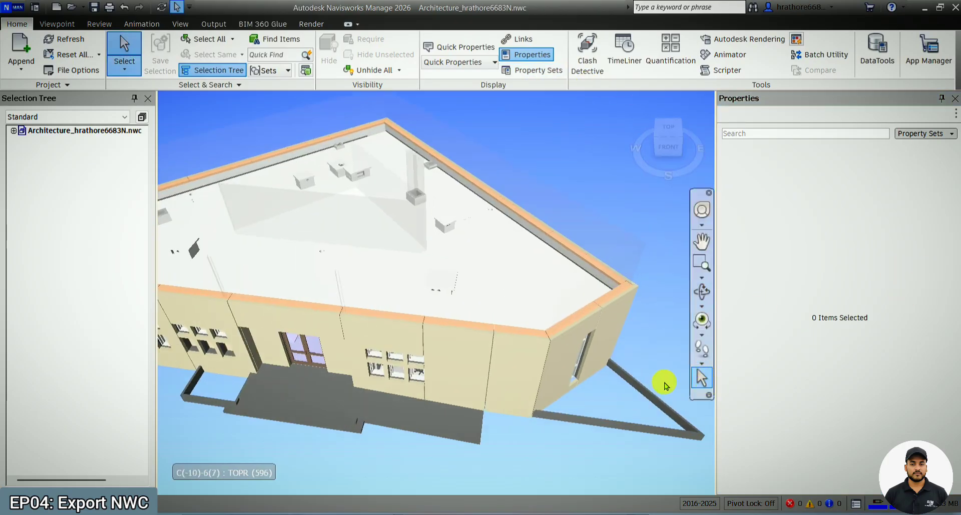
pyautogui.click(458, 356)
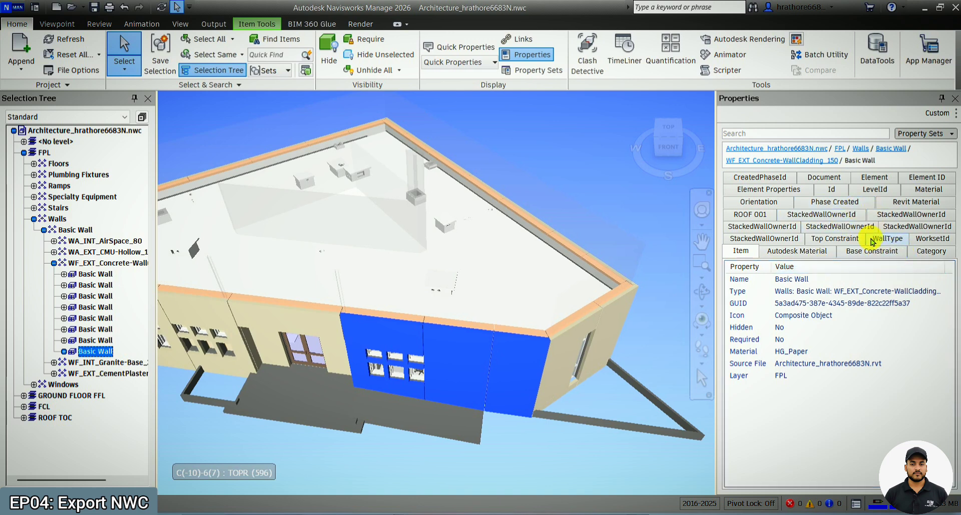
pyautogui.click(880, 177)
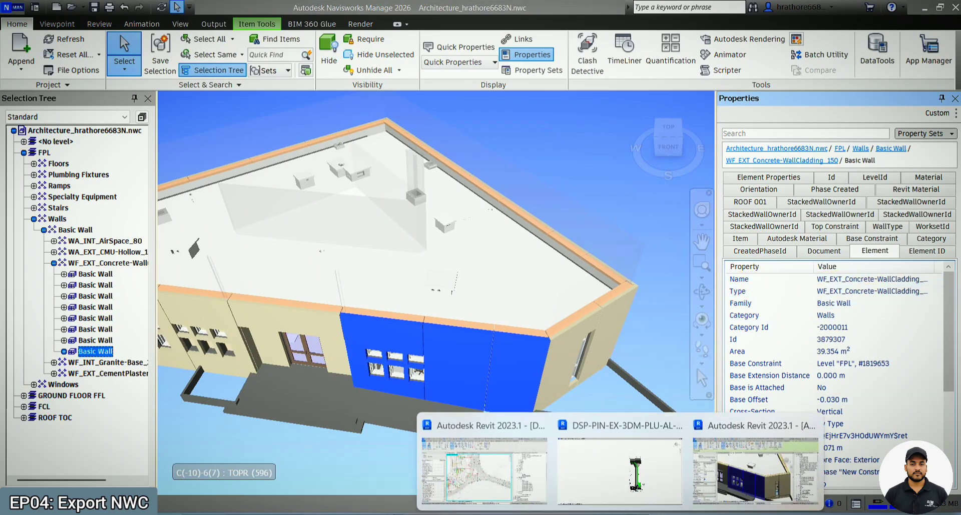
# - Switch to Revit to check the cladding wall's type, then return to Navisworks and read through its Element properties
pyautogui.click(692, 458)
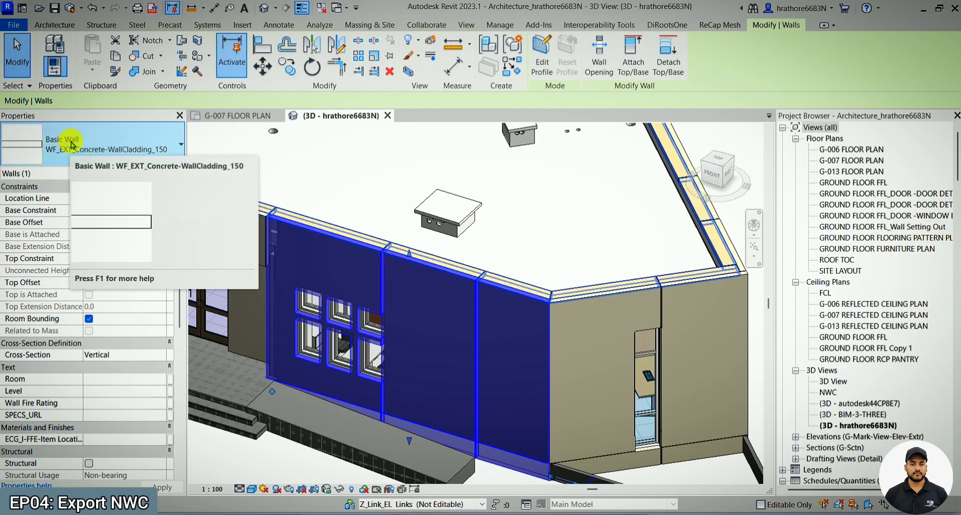
pyautogui.click(923, 9)
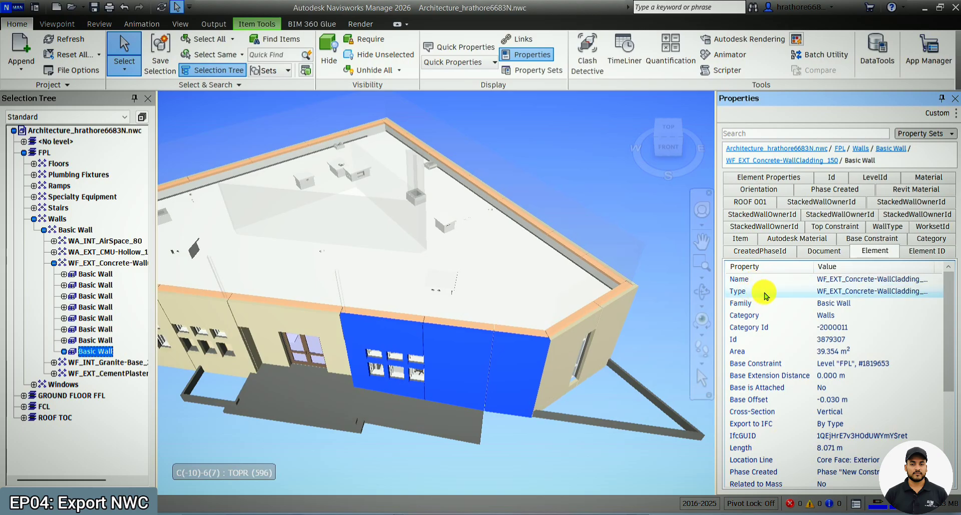
pyautogui.scroll(-4, 821, 308)
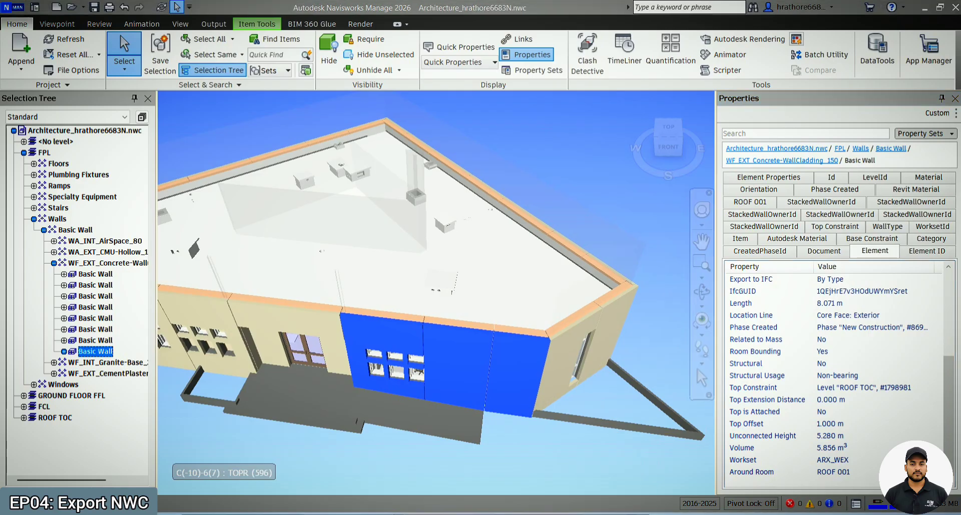
# - Switch back to Revit, review the Revit reader options in the NWC export settings, and close the export without saving
pyautogui.click(753, 476)
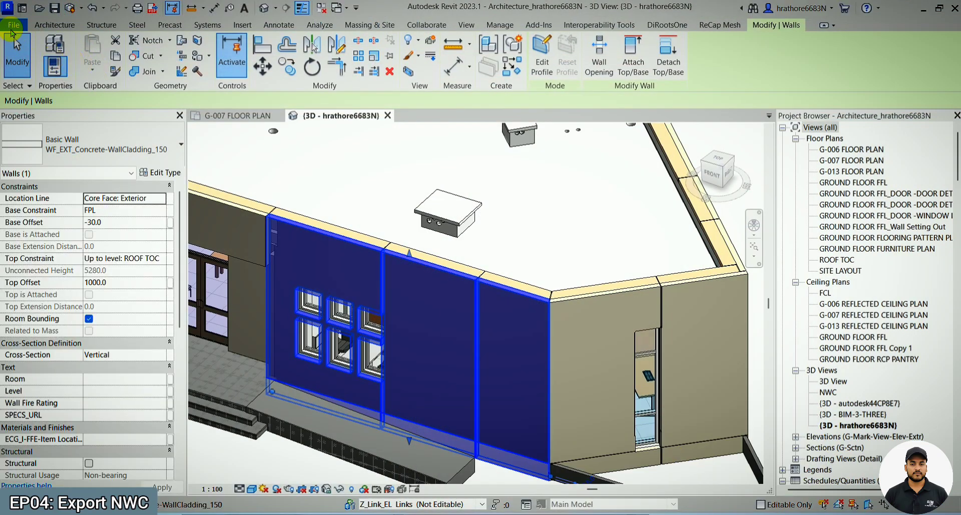
pyautogui.click(12, 26)
pyautogui.moveTo(50, 223)
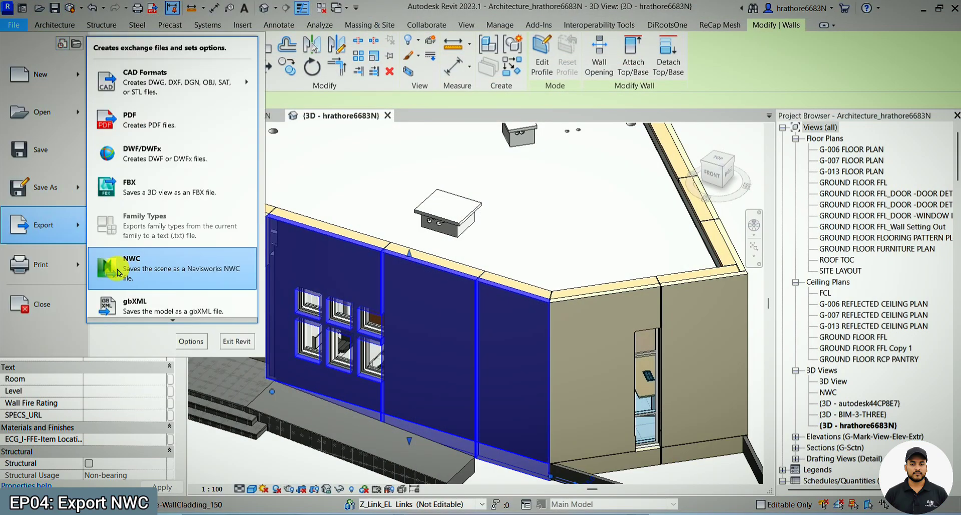
pyautogui.click(119, 272)
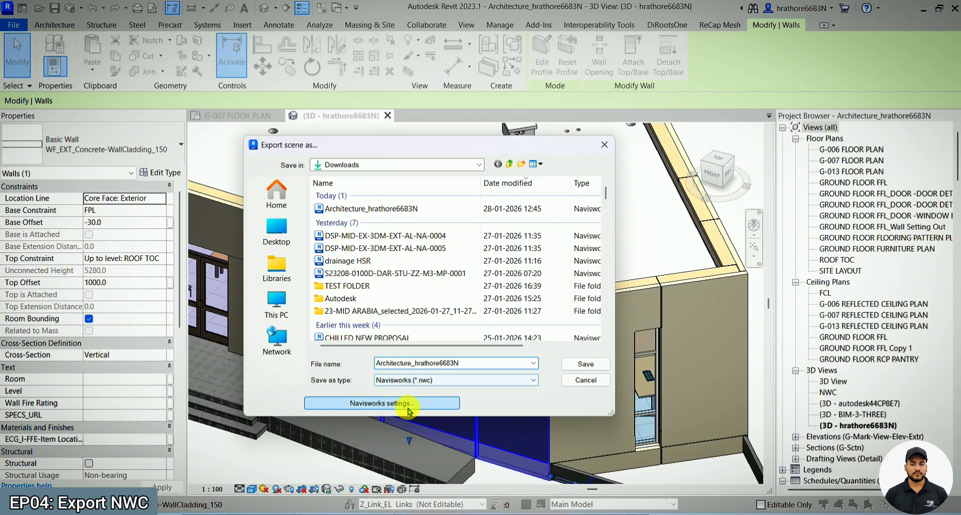
pyautogui.click(408, 409)
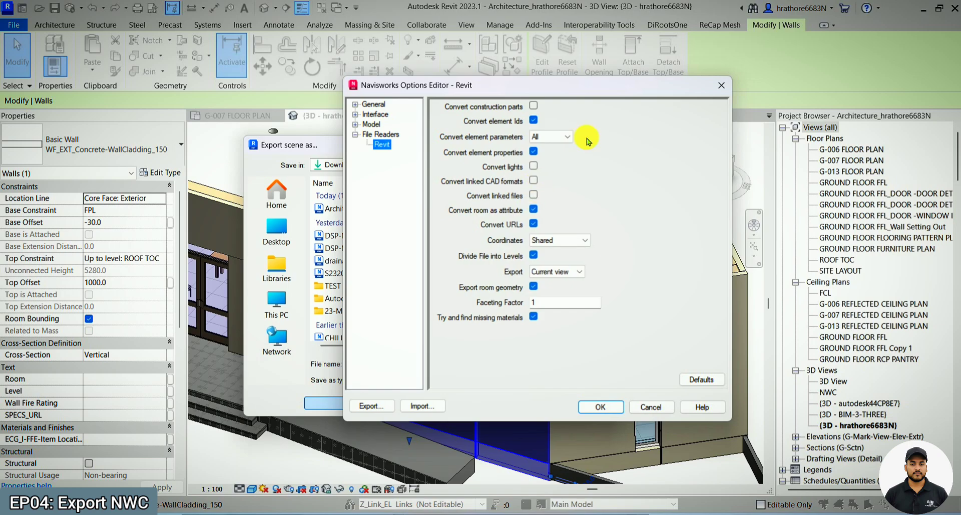
pyautogui.click(721, 85)
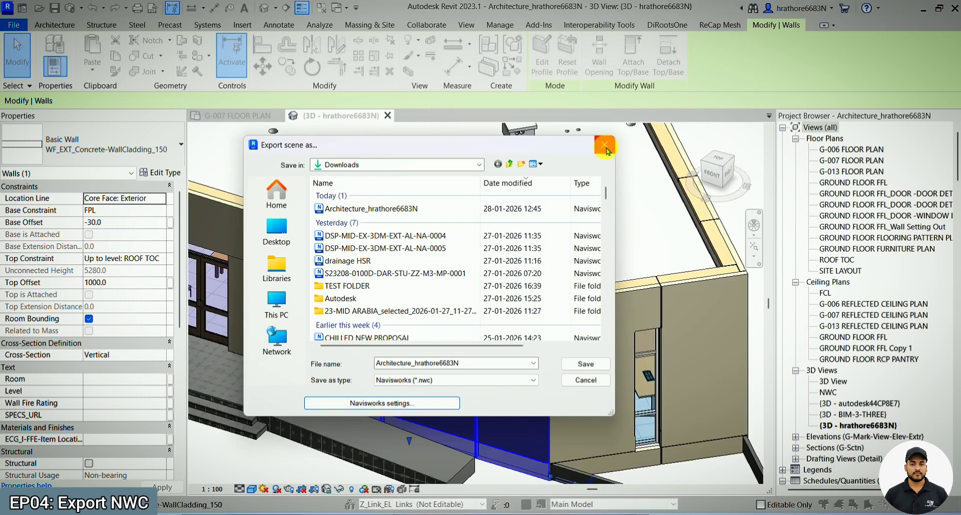
pyautogui.click(604, 144)
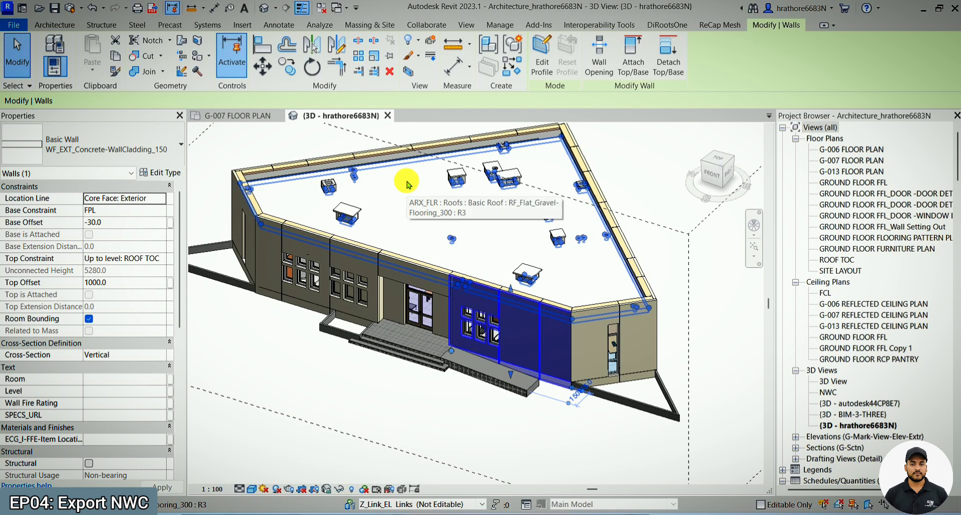
# - Clear the cladding wall selection and start adding a Revit link through Manage Links
pyautogui.scroll(-2, 386, 381)
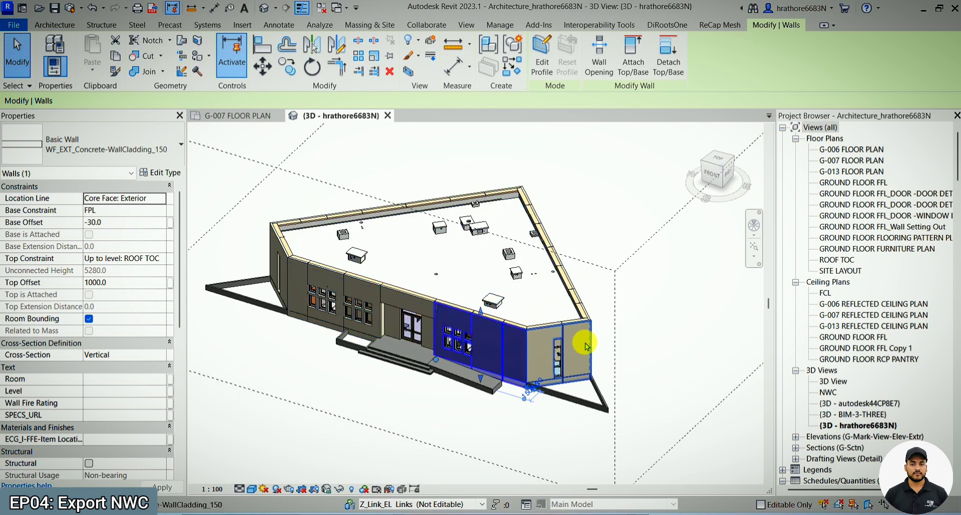
pyautogui.click(669, 375)
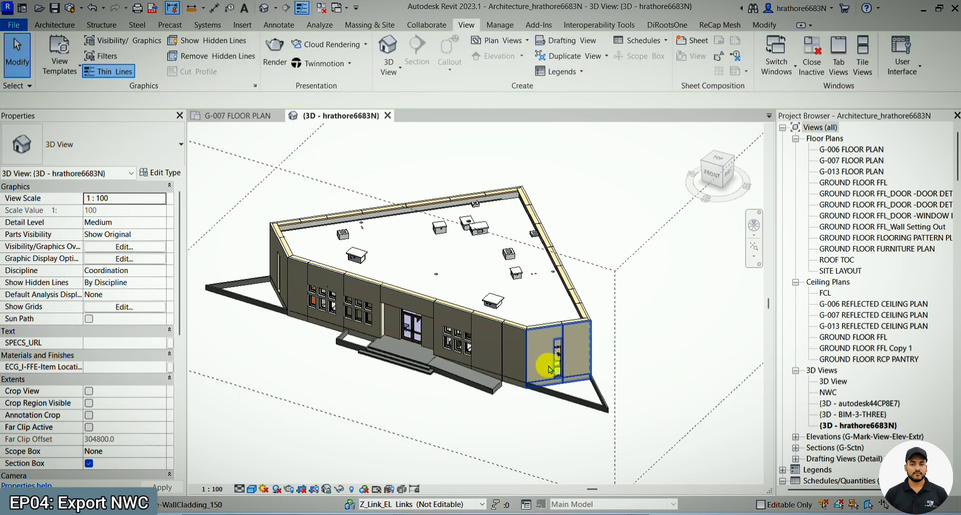
pyautogui.scroll(-2, 549, 369)
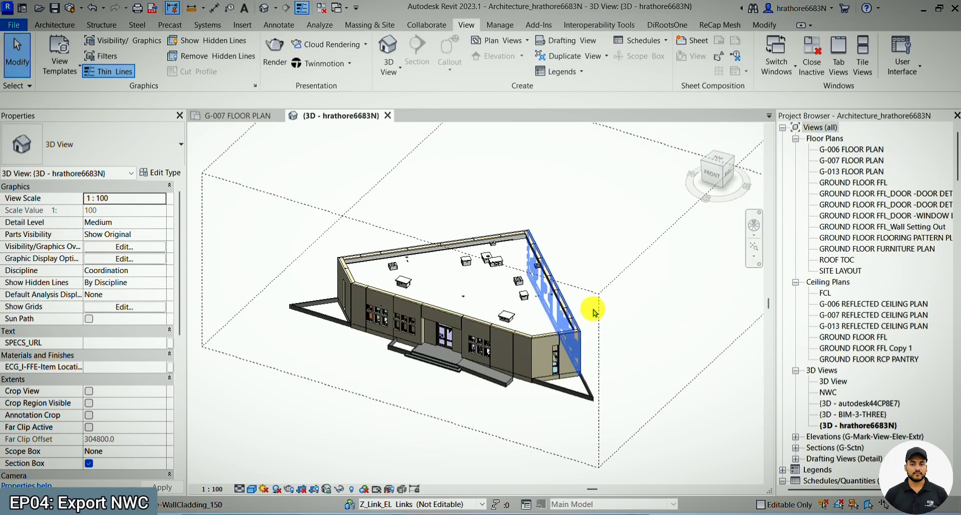
pyautogui.scroll(1, 652, 325)
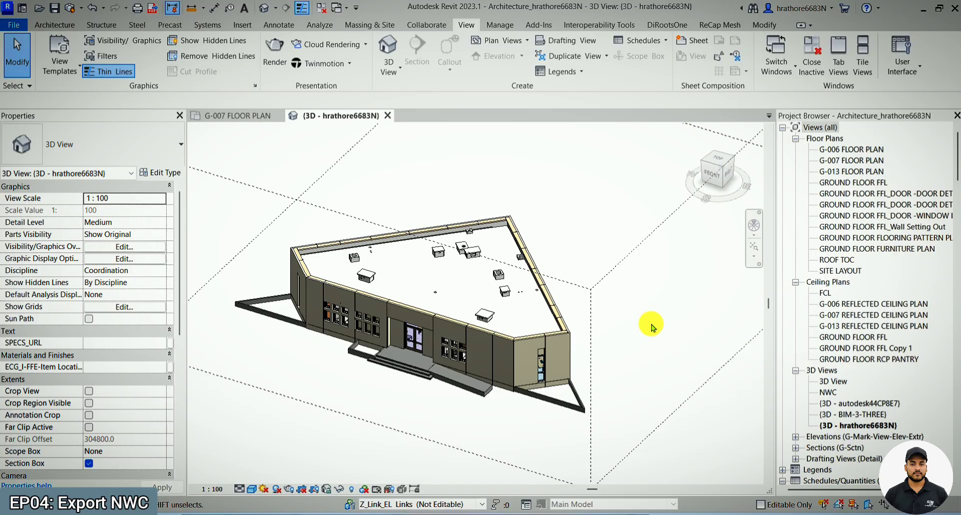
pyautogui.click(499, 27)
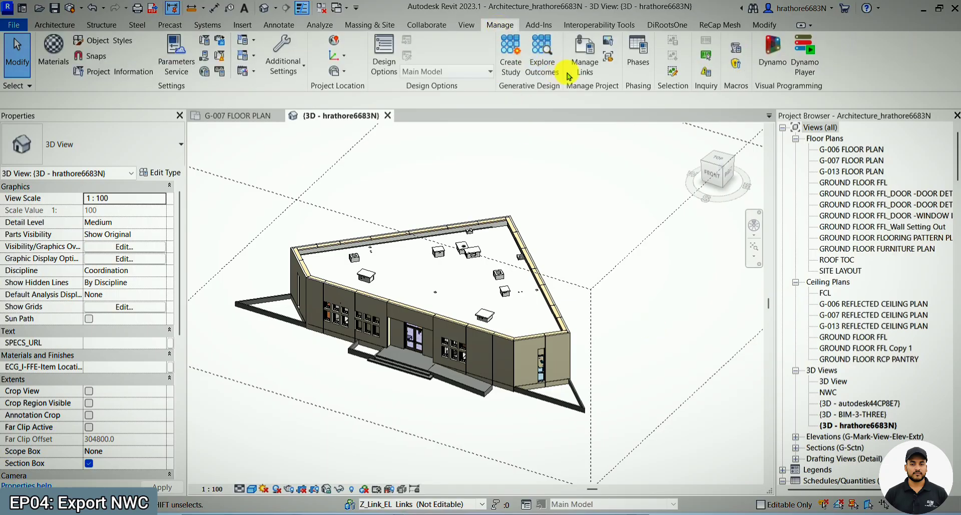
pyautogui.click(581, 66)
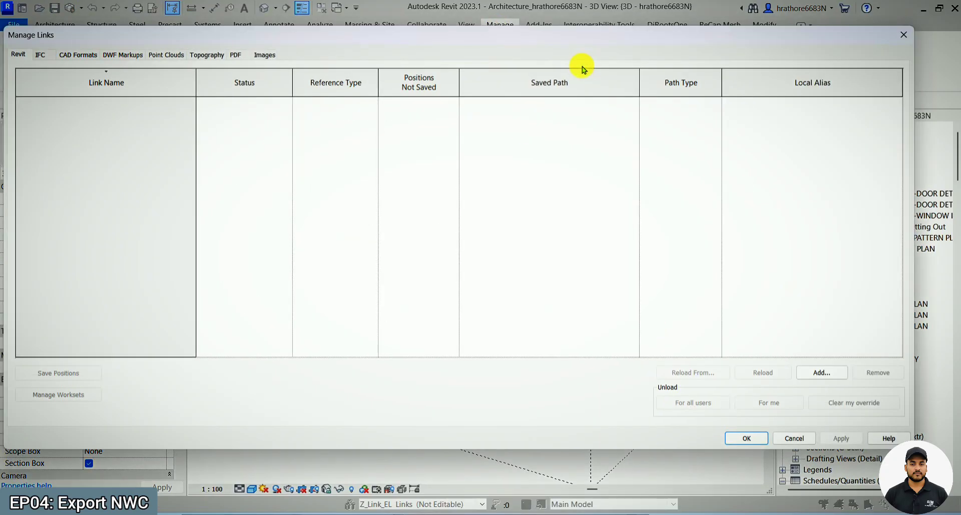
pyautogui.click(805, 372)
# - Find the Revit MEP Tutorial folder and select HVAC.rvt as the model to link
pyautogui.scroll(-6, 437, 258)
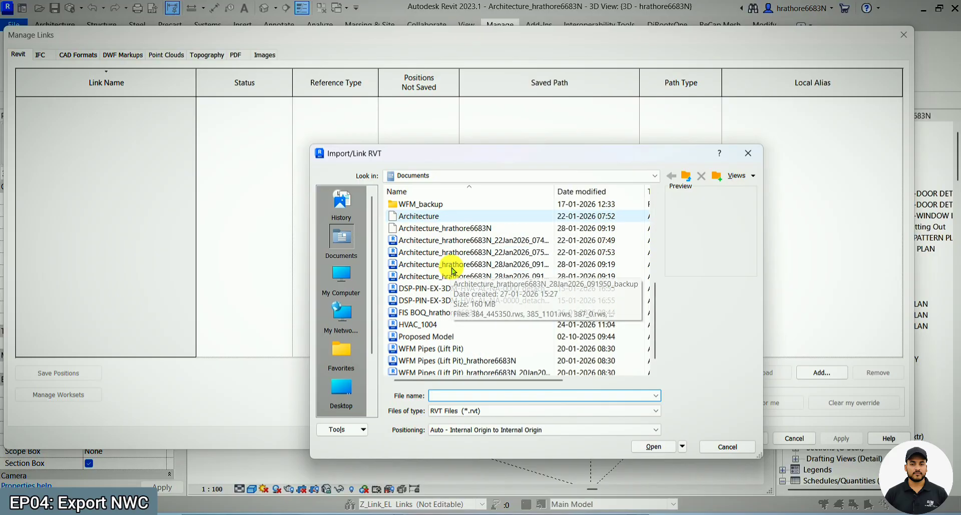
pyautogui.scroll(4, 442, 269)
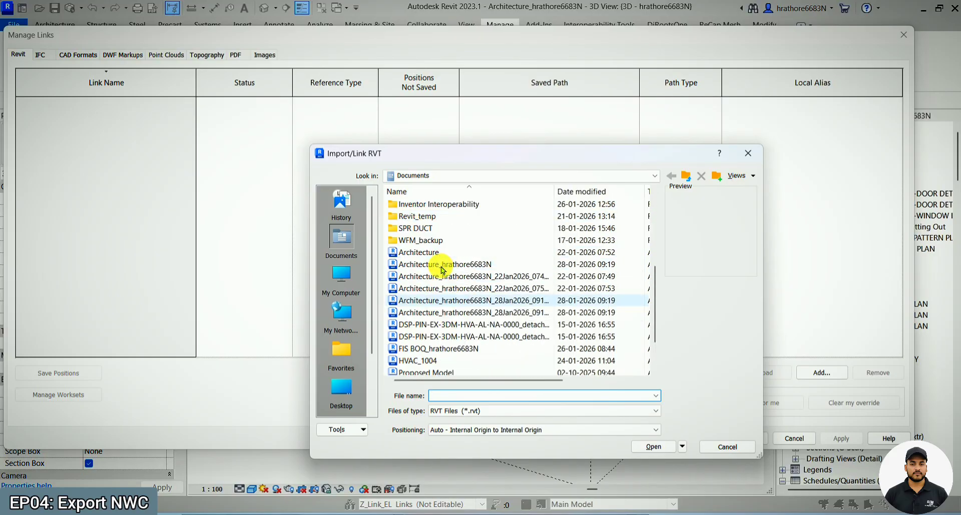
pyautogui.scroll(-2, 441, 270)
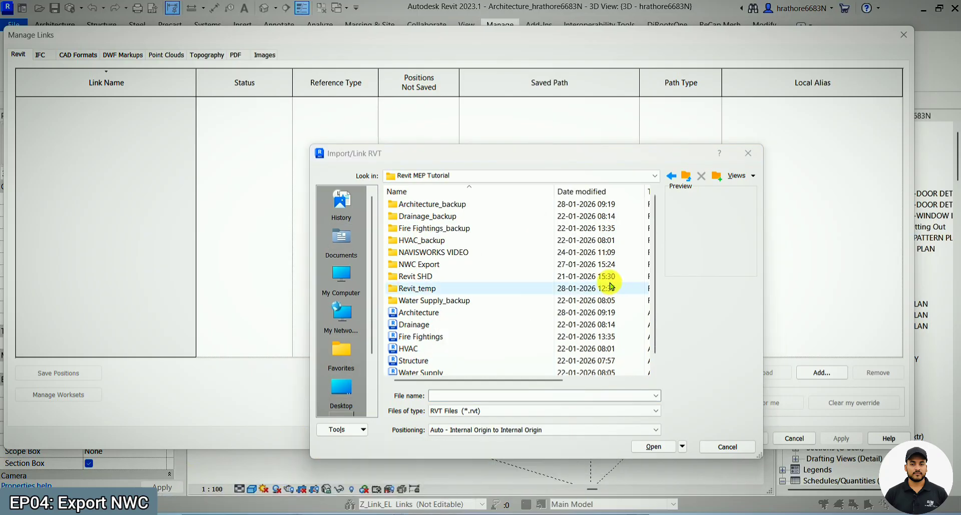
pyautogui.scroll(-1, 485, 287)
pyautogui.click(418, 336)
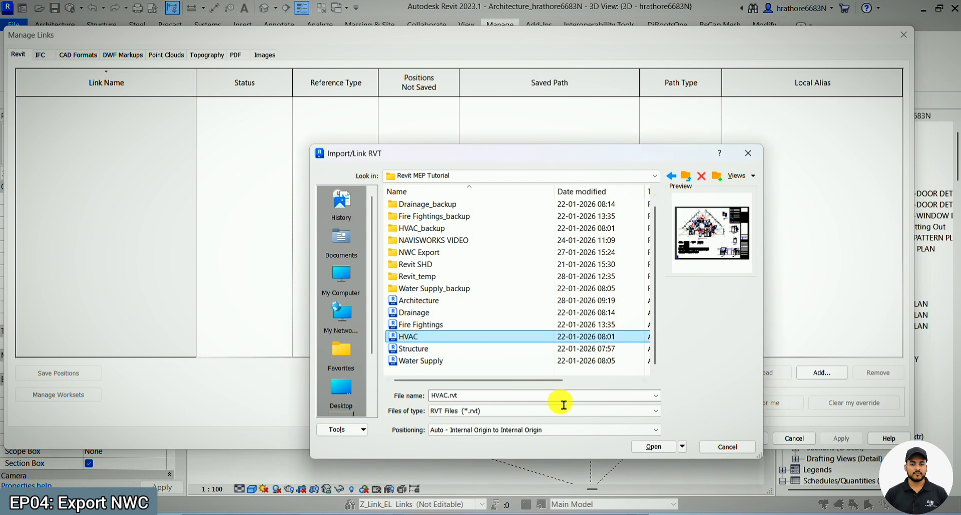
# - Link HVAC.rvt with positioning Auto - By Shared Coordinates, close Manage Links, and inspect the linked equipment on the roof
pyautogui.click(682, 446)
pyautogui.click(635, 429)
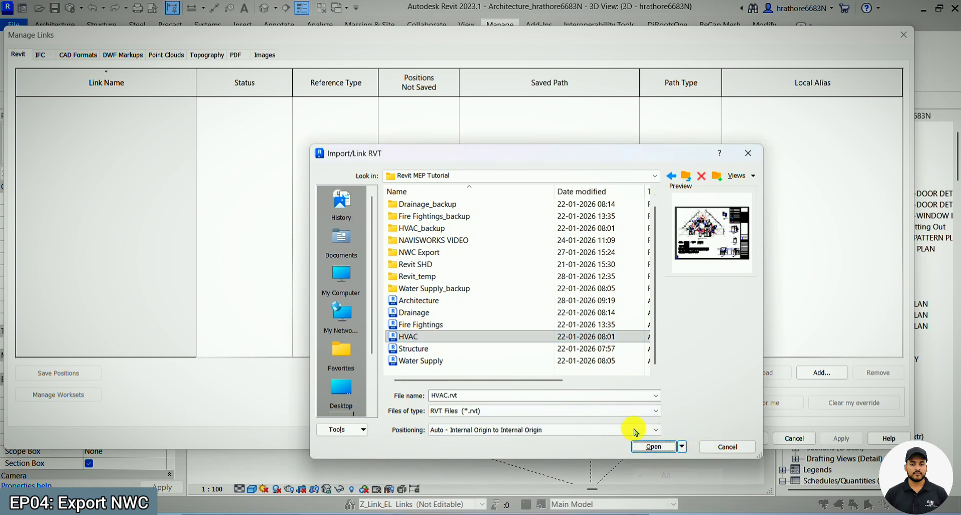
pyautogui.click(635, 429)
pyautogui.click(516, 456)
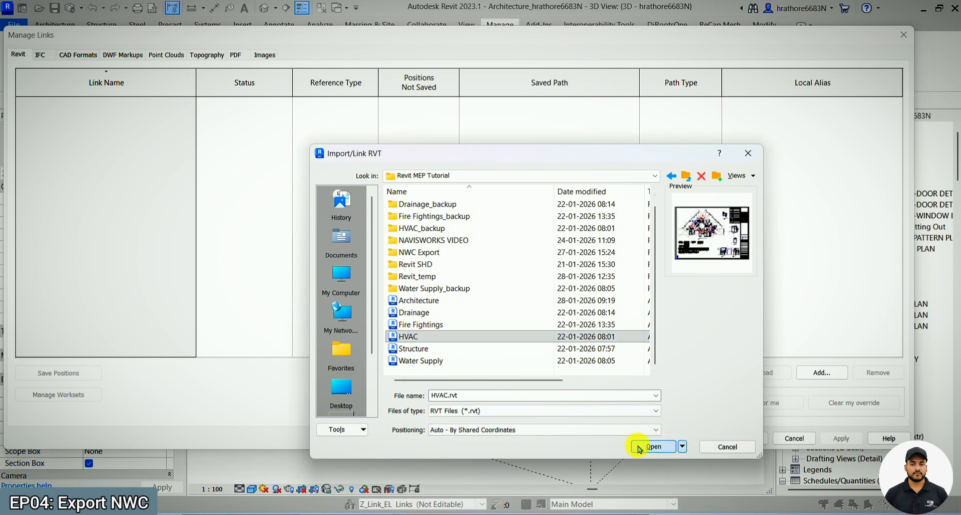
pyautogui.click(641, 447)
pyautogui.click(745, 439)
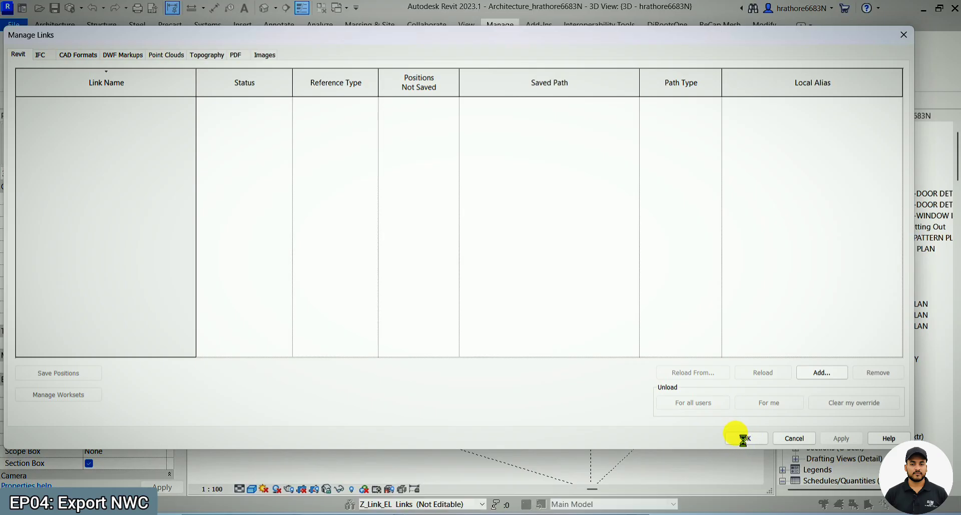
pyautogui.click(370, 470)
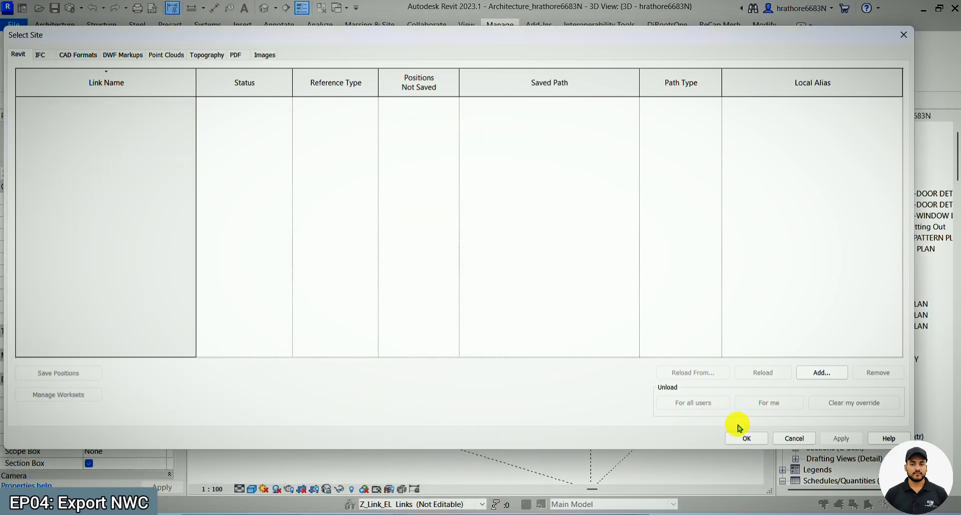
pyautogui.click(743, 438)
pyautogui.scroll(3, 461, 294)
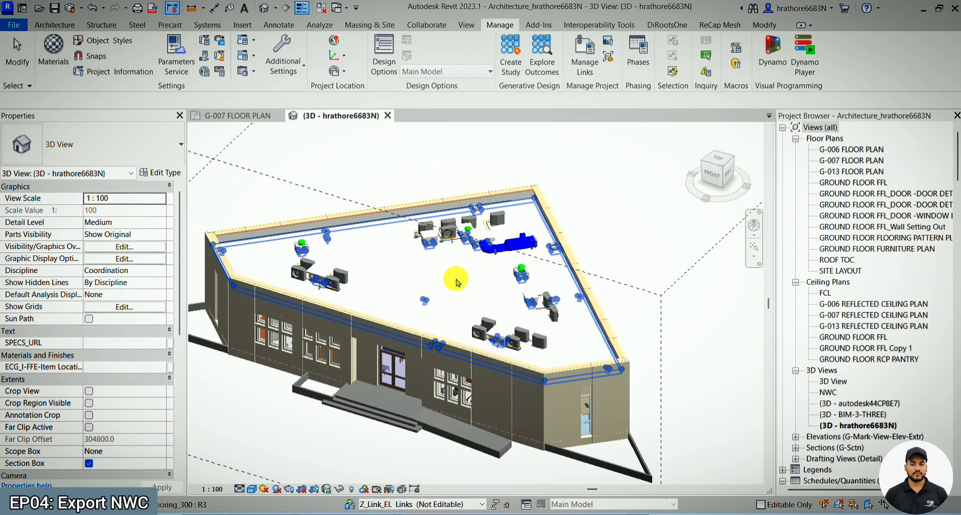
pyautogui.scroll(-2, 593, 212)
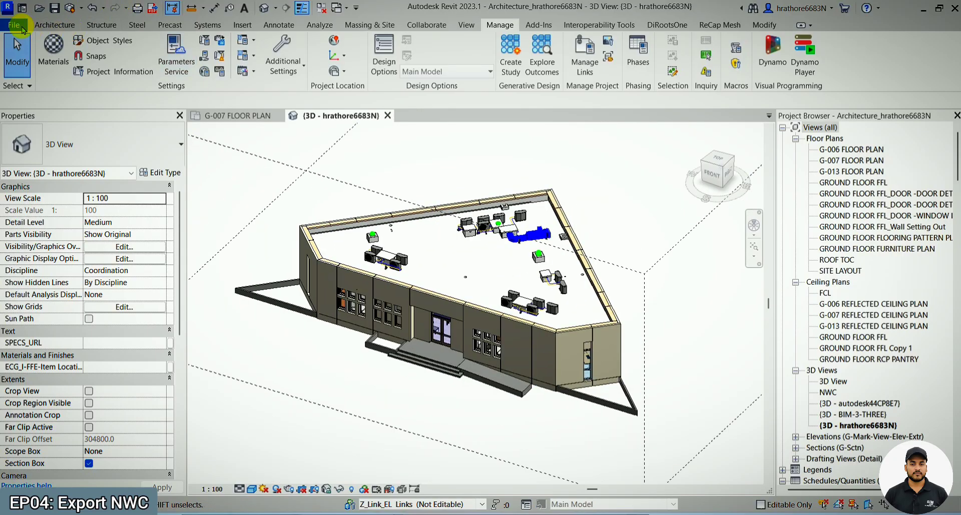
# - Check the HVAC.rvt link in the 3D view's Visibility/Graphic Overrides and close the dialog
pyautogui.click(23, 29)
pyautogui.press('Escape')
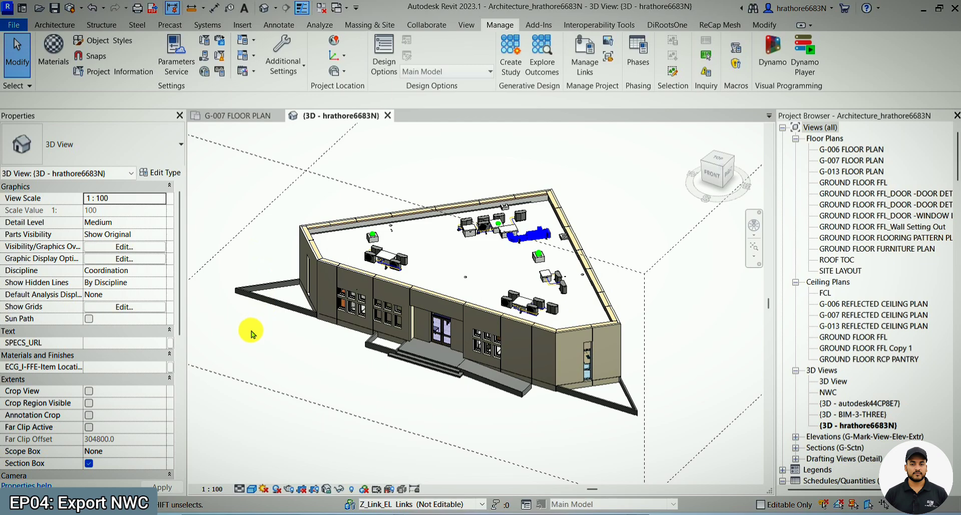
pyautogui.press('v')
pyautogui.press('g')
pyautogui.click(835, 76)
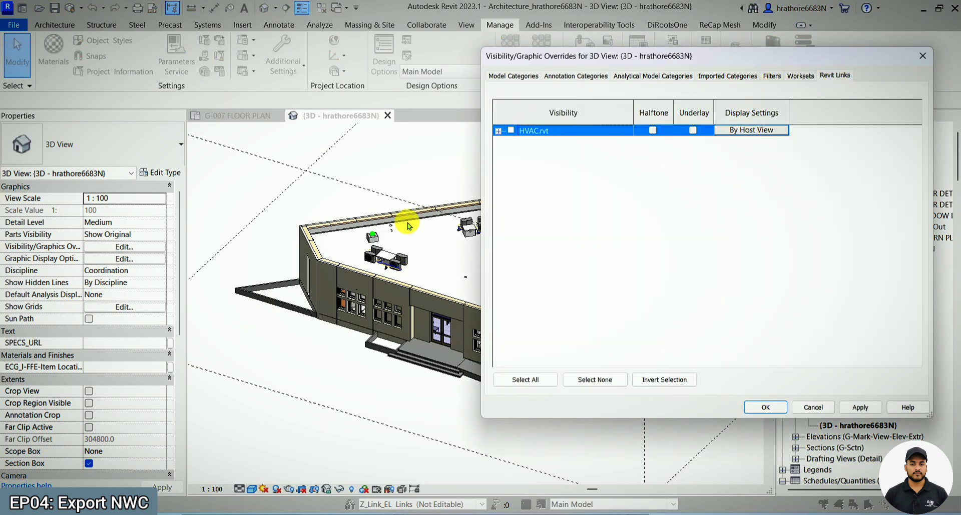
pyautogui.press('Return')
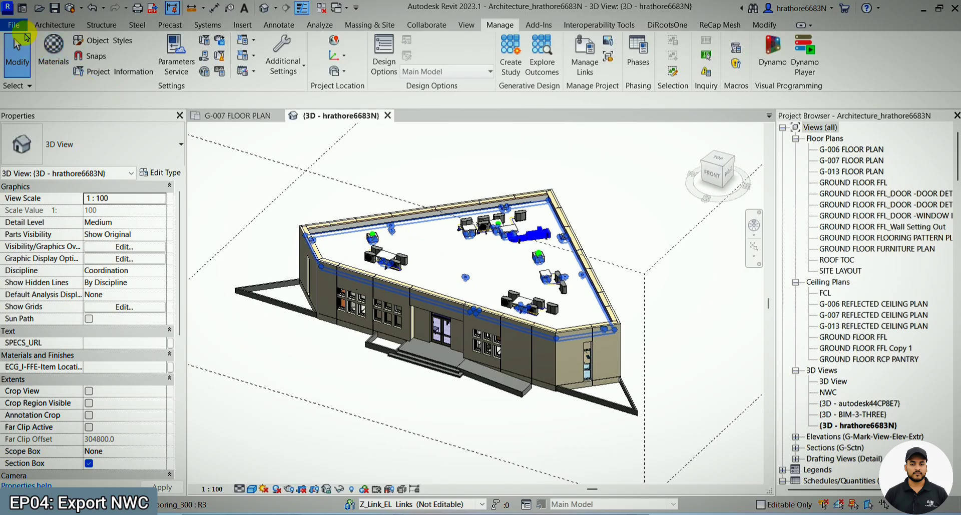
# - Start an NWC export with Convert linked files enabled, Shared coordinates and Current view, targeting the existing architecture NWC in Downloads
pyautogui.click(20, 27)
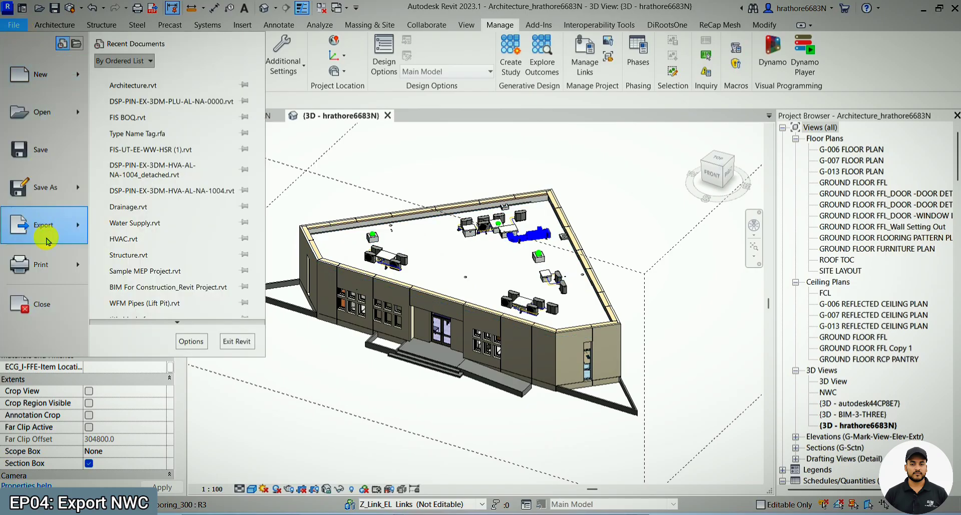
pyautogui.moveTo(46, 240)
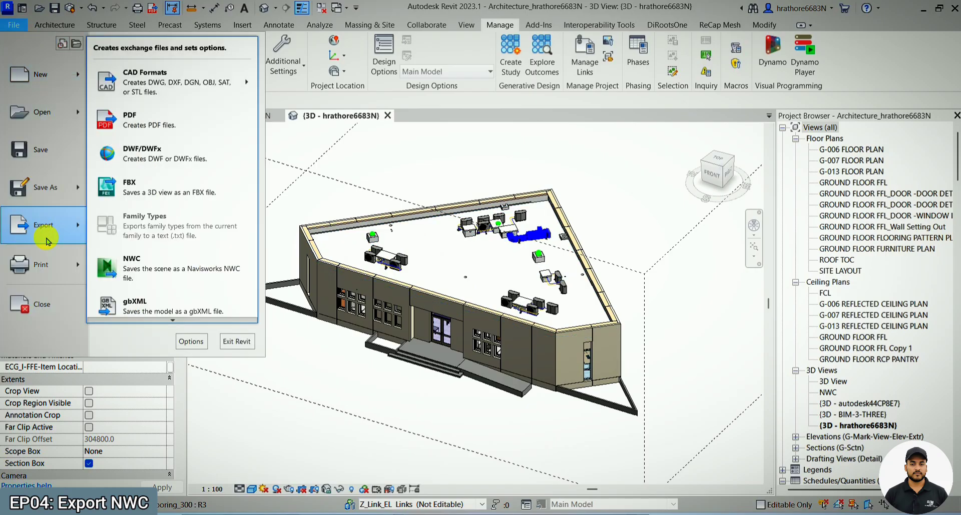
pyautogui.click(181, 261)
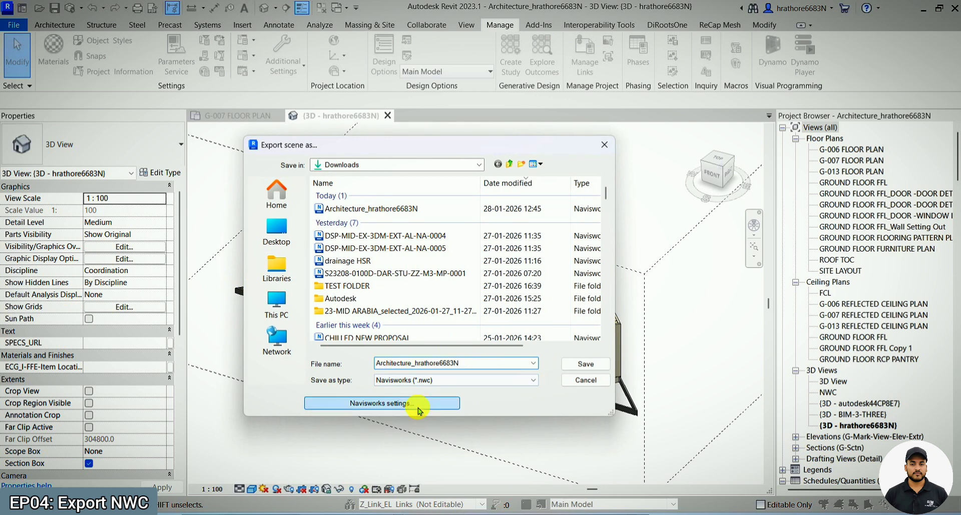
pyautogui.click(417, 408)
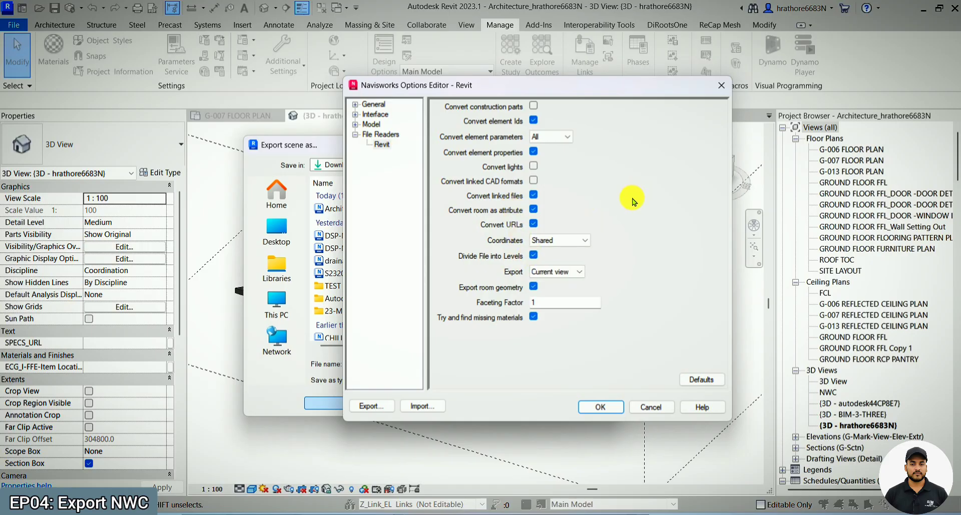
pyautogui.click(592, 407)
pyautogui.click(402, 211)
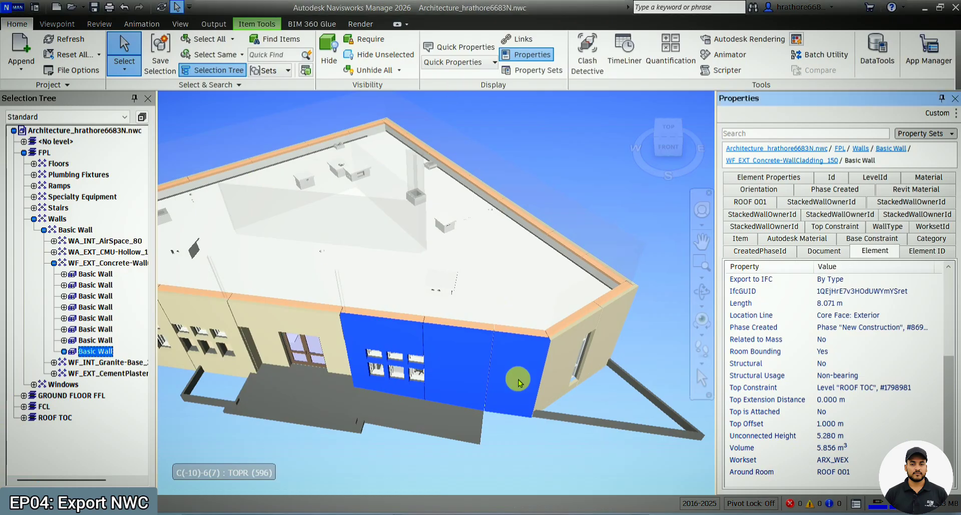
# - In Navisworks, close the Properties window and clear the cladding wall selection
pyautogui.scroll(-3, 576, 363)
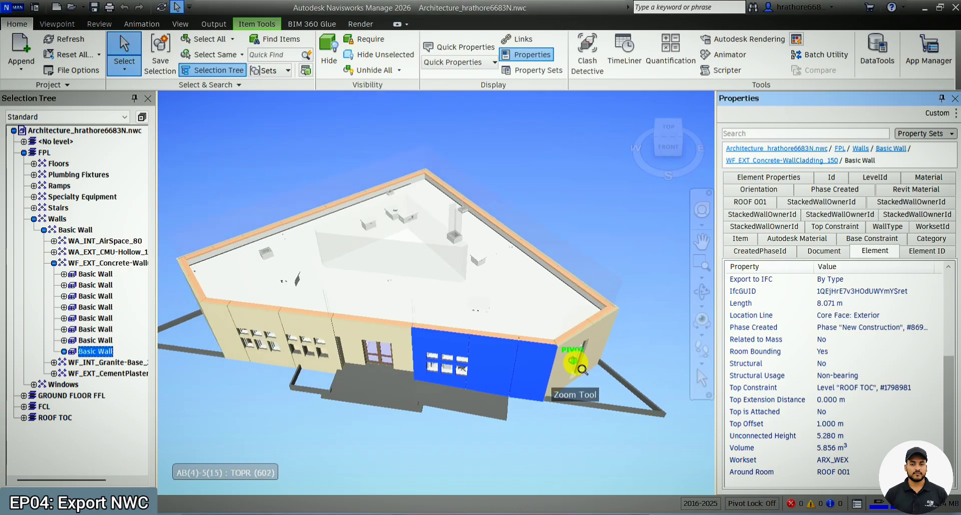
pyautogui.click(955, 99)
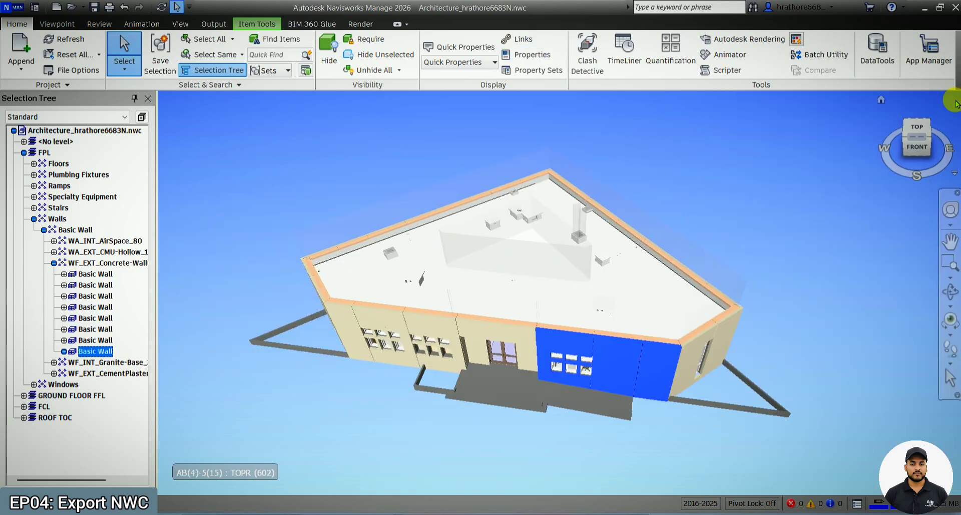
pyautogui.click(801, 228)
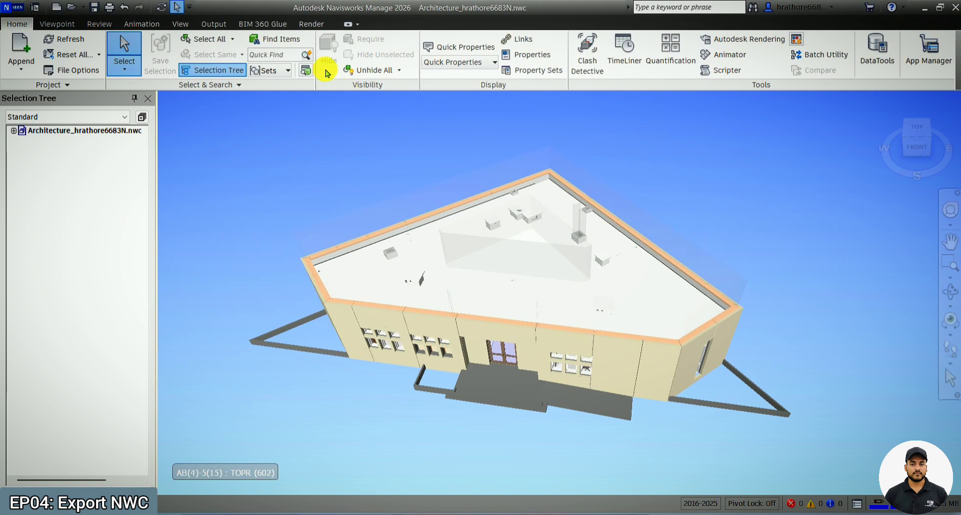
# - Check that Close NWC/NWD files on load and Optimise On Load are enabled in the Model Performance options, and accept them
pyautogui.click(15, 9)
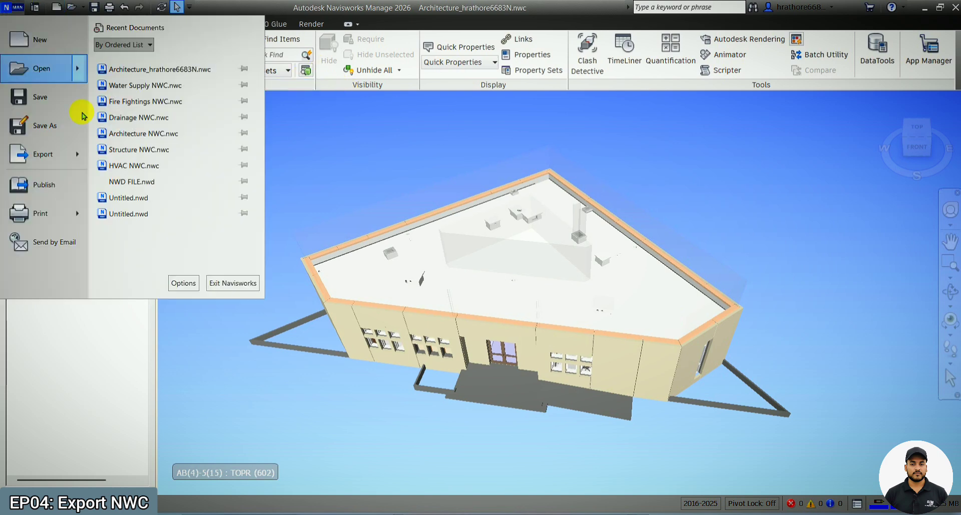
pyautogui.click(177, 283)
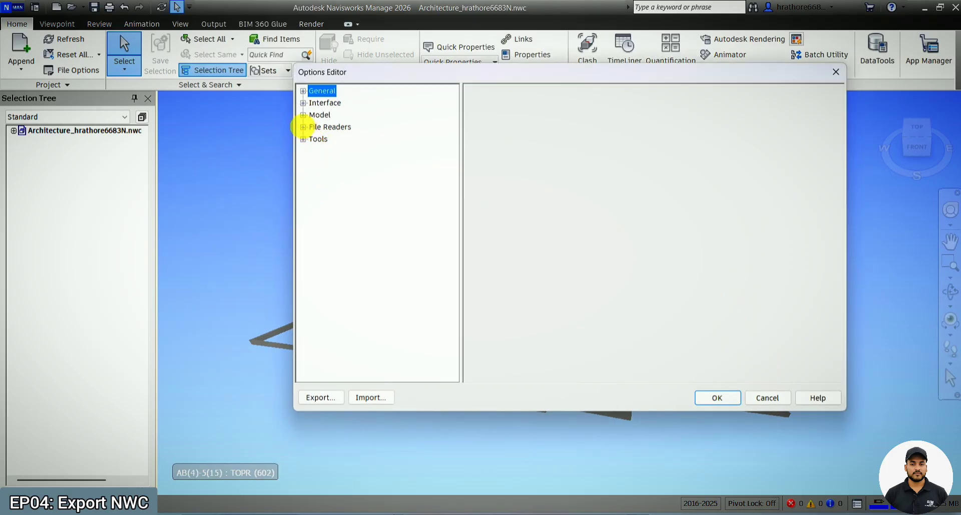
pyautogui.click(303, 114)
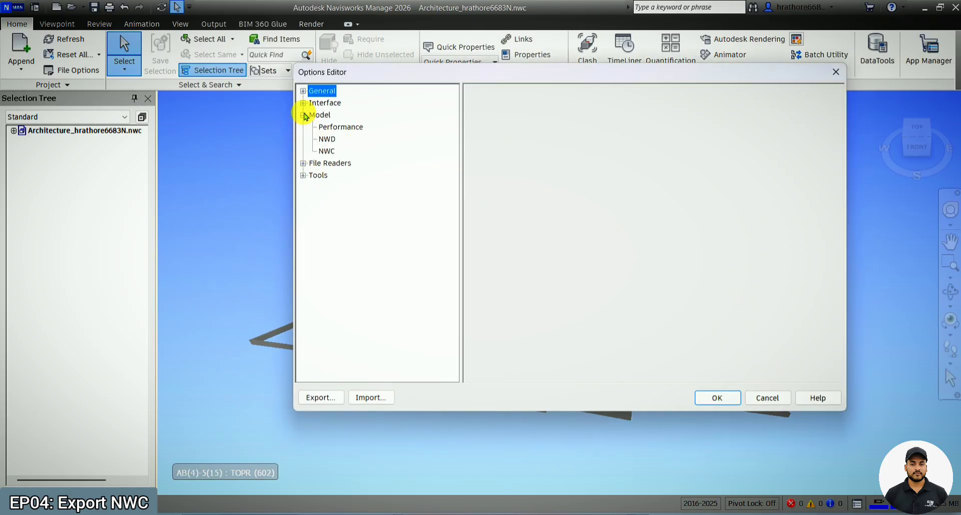
pyautogui.click(328, 128)
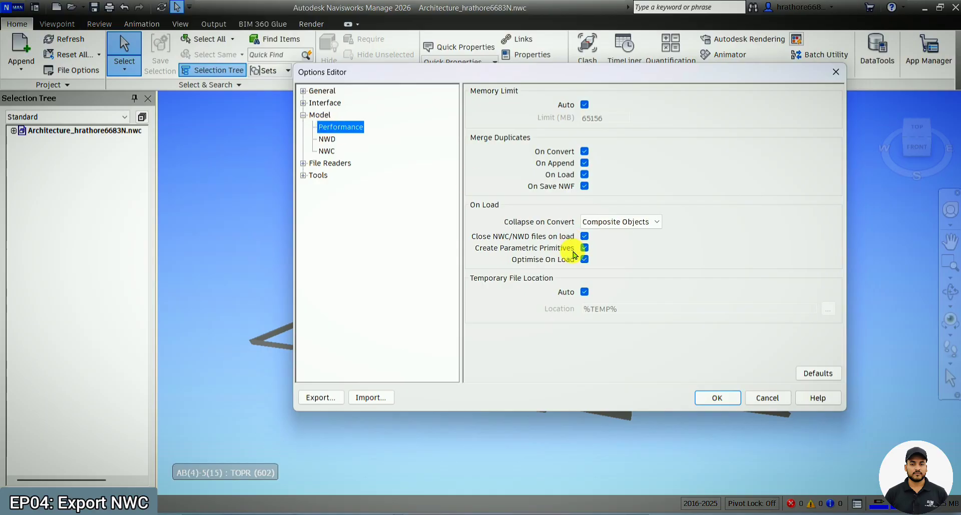
pyautogui.click(585, 236)
pyautogui.click(584, 259)
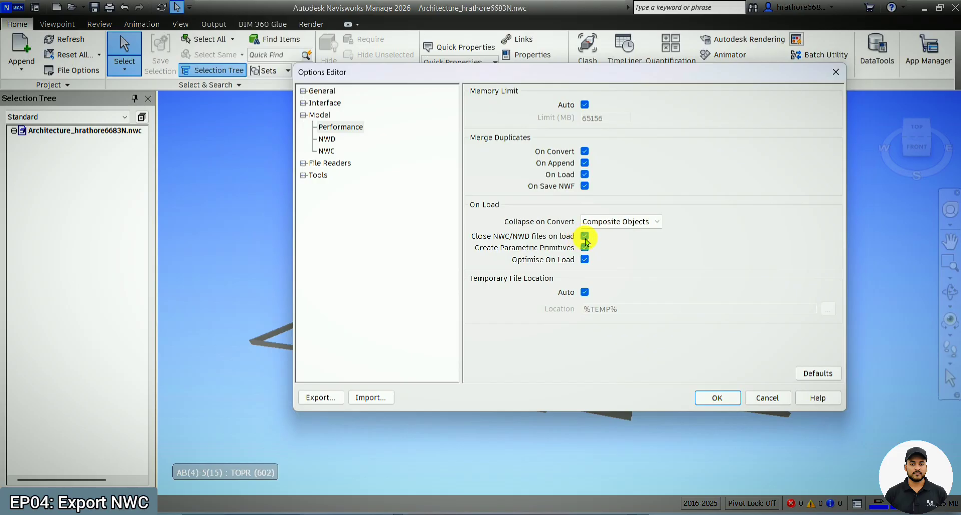
pyautogui.click(720, 396)
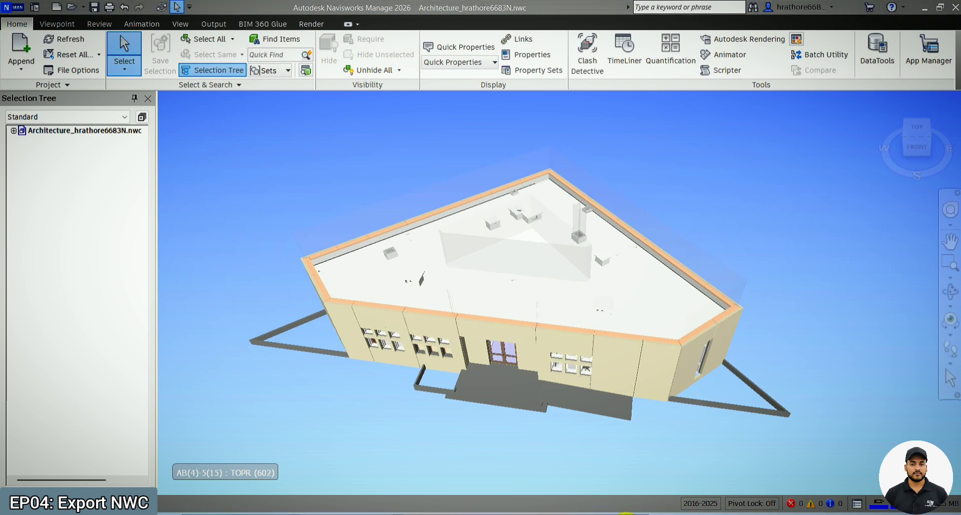
# - Look at the pending Revit export, return to Navisworks to review the Model Performance options again, and close the Options Editor
pyautogui.moveTo(626, 513)
pyautogui.moveTo(589, 465)
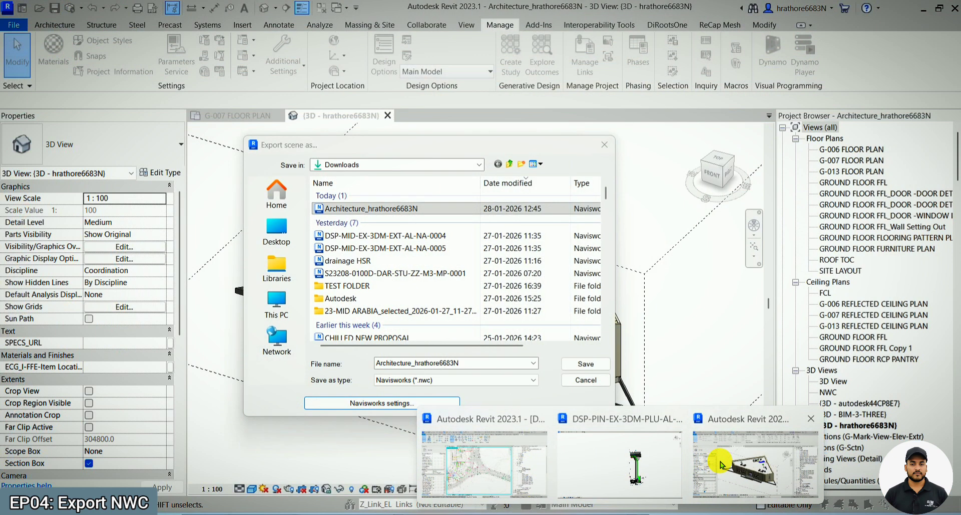
pyautogui.click(701, 465)
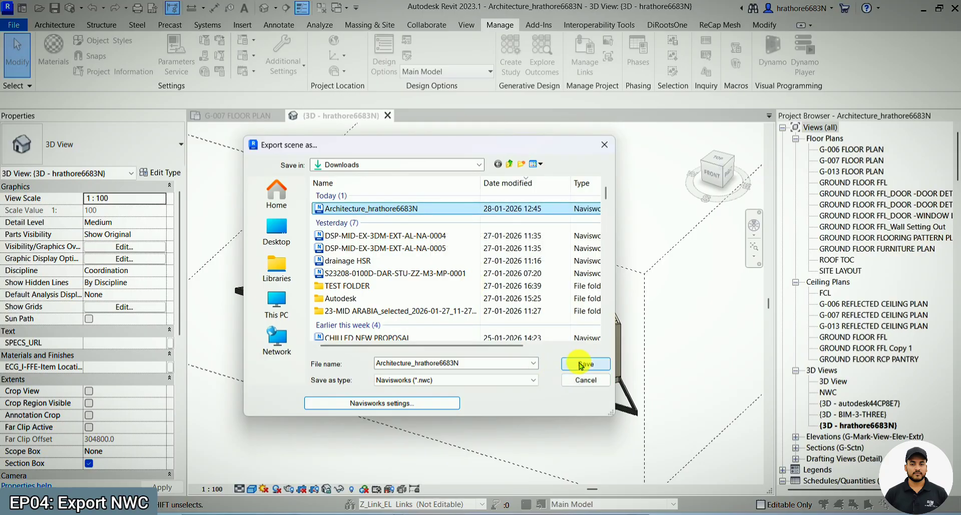
pyautogui.moveTo(730, 514)
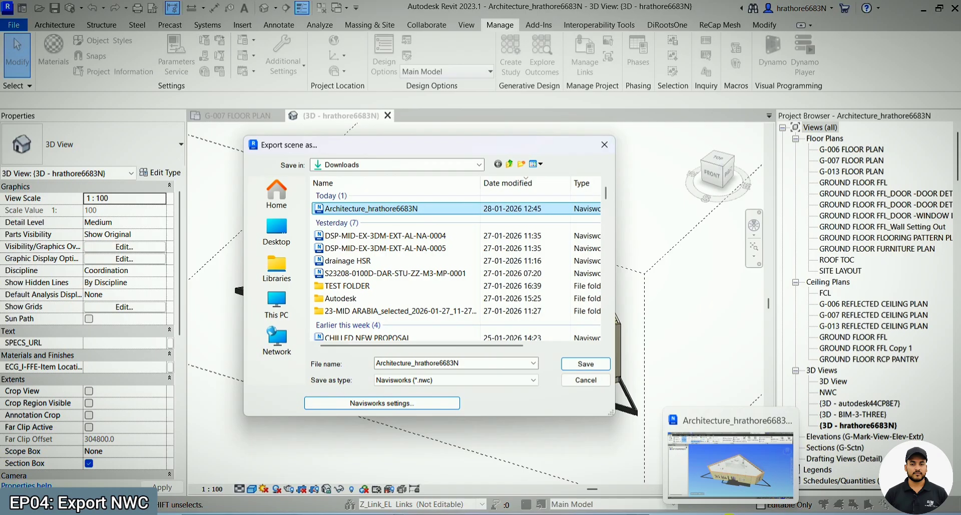
pyautogui.click(724, 513)
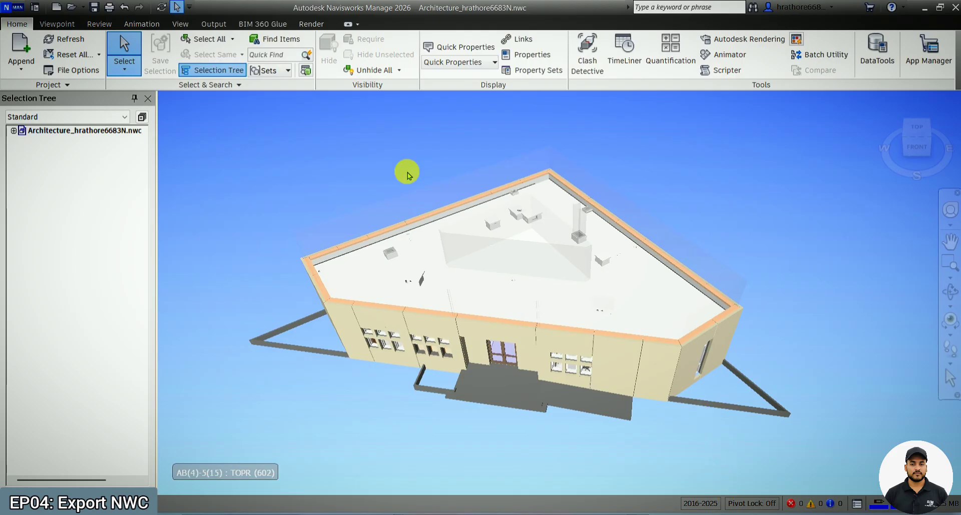
pyautogui.click(23, 11)
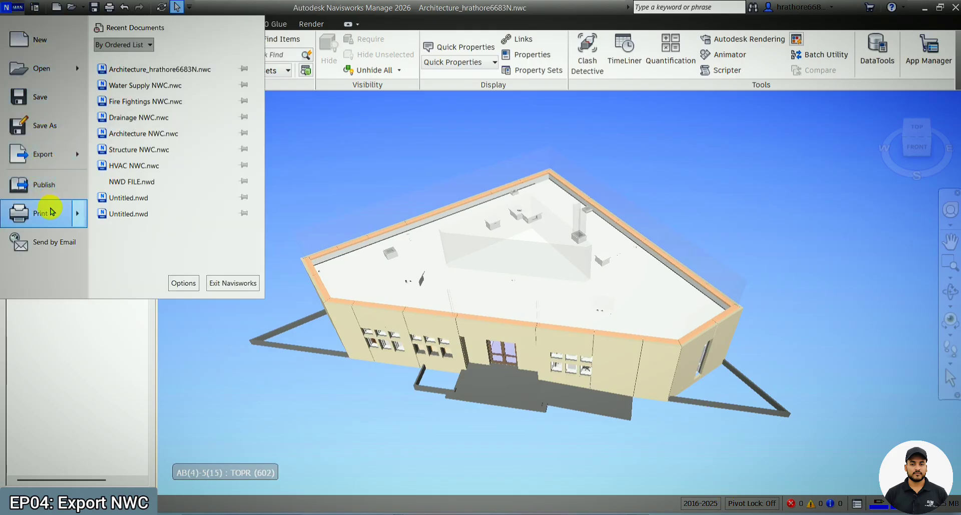
pyautogui.click(179, 278)
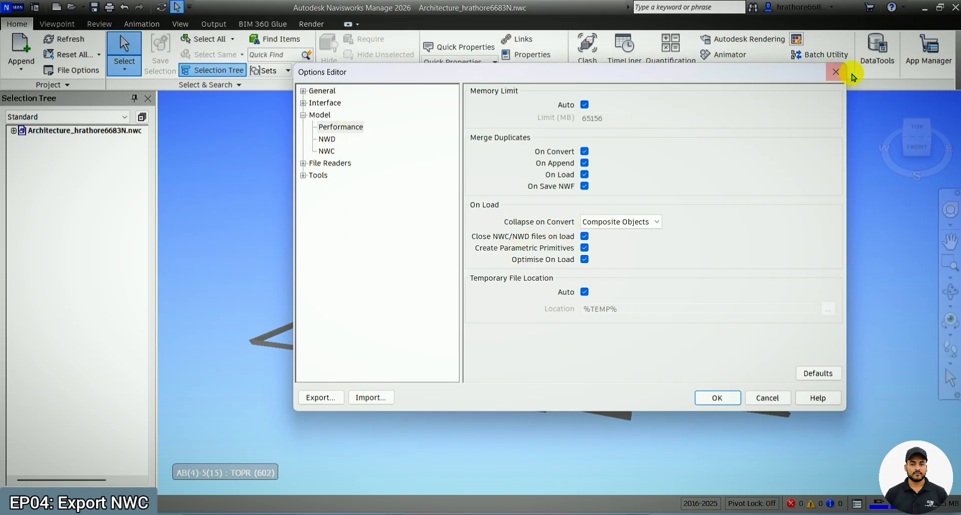
pyautogui.click(835, 72)
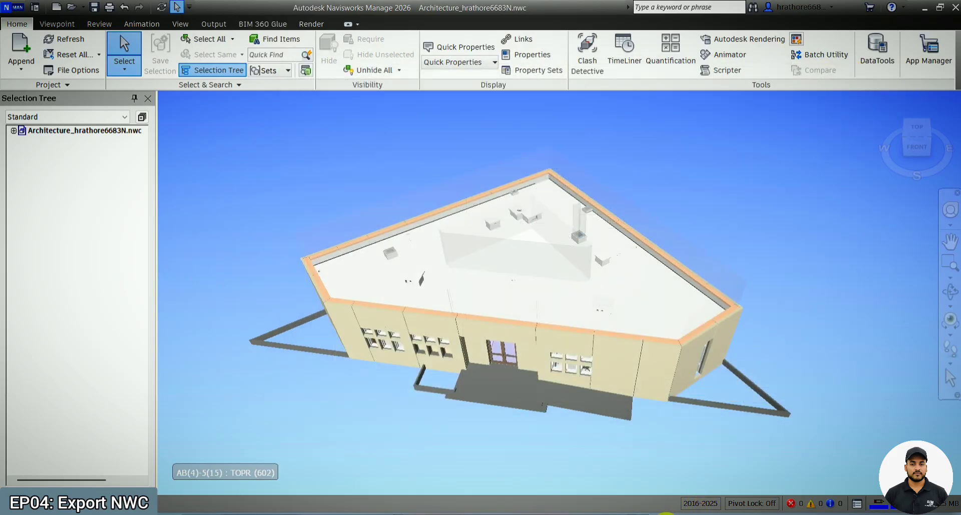
# - Switch to Revit and export the scene with the HVAC link, overwriting the existing architecture NWC
pyautogui.moveTo(630, 512)
pyautogui.click(766, 475)
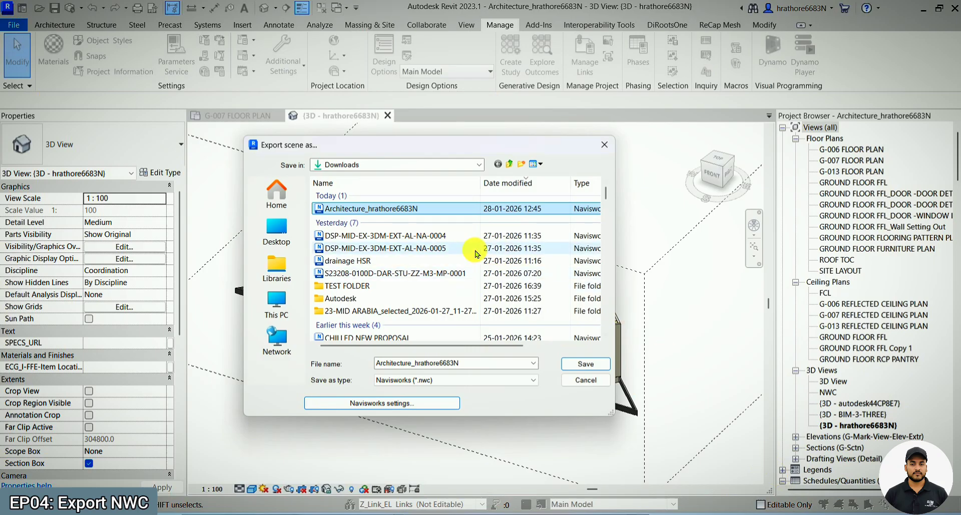
pyautogui.click(585, 370)
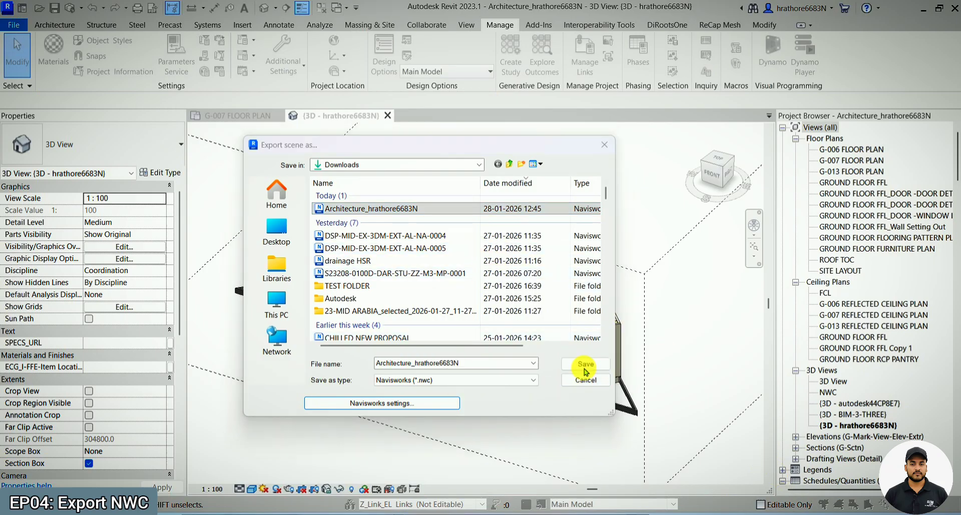
pyautogui.click(511, 263)
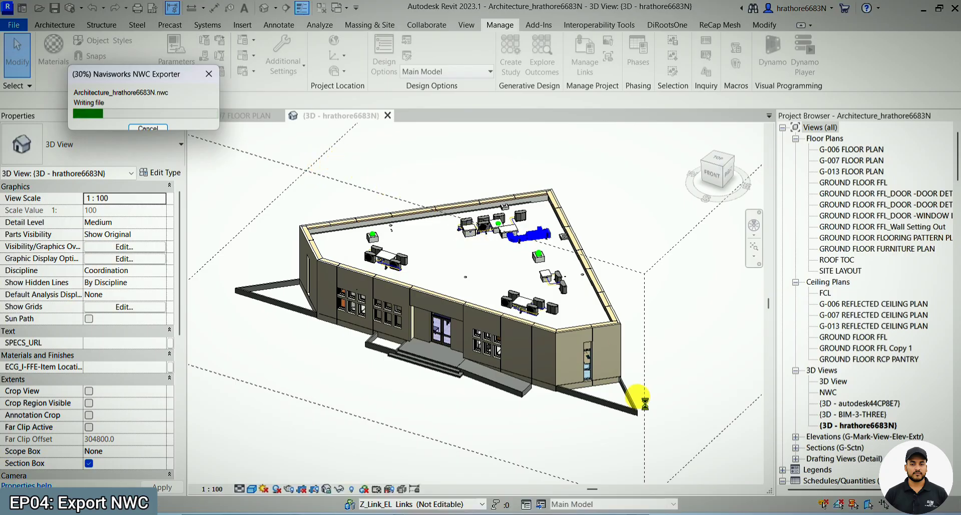
# - Once the export finishes, switch to Navisworks and refresh the project to reload the re-exported architecture NWC
pyautogui.moveTo(702, 504)
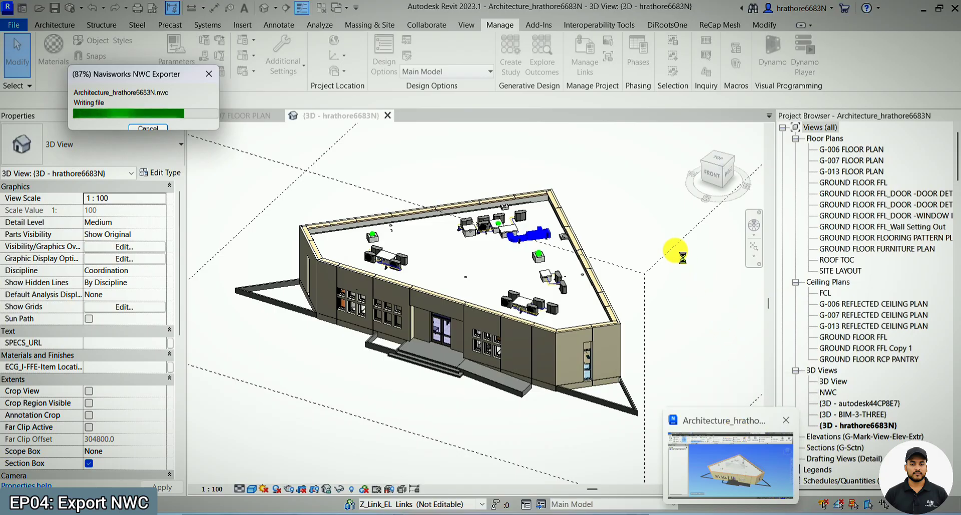
pyautogui.moveTo(731, 513)
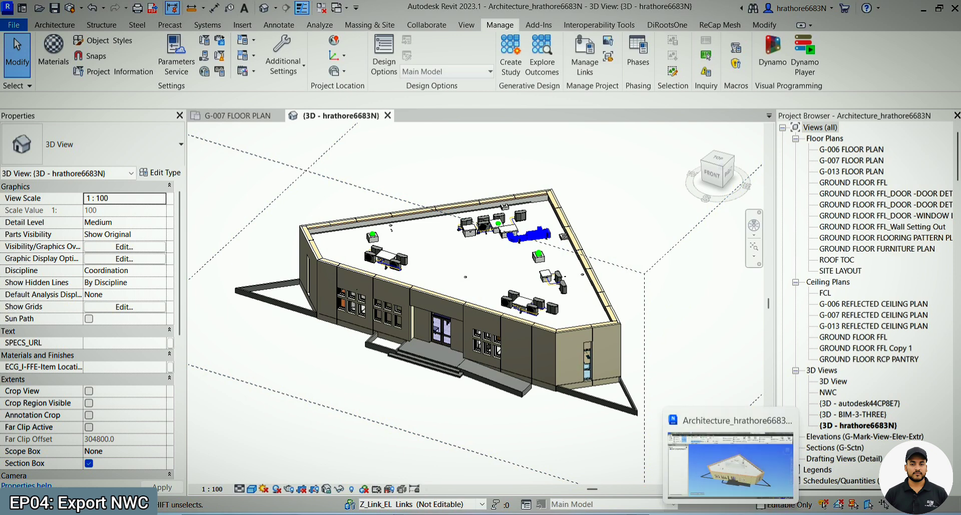
pyautogui.click(731, 514)
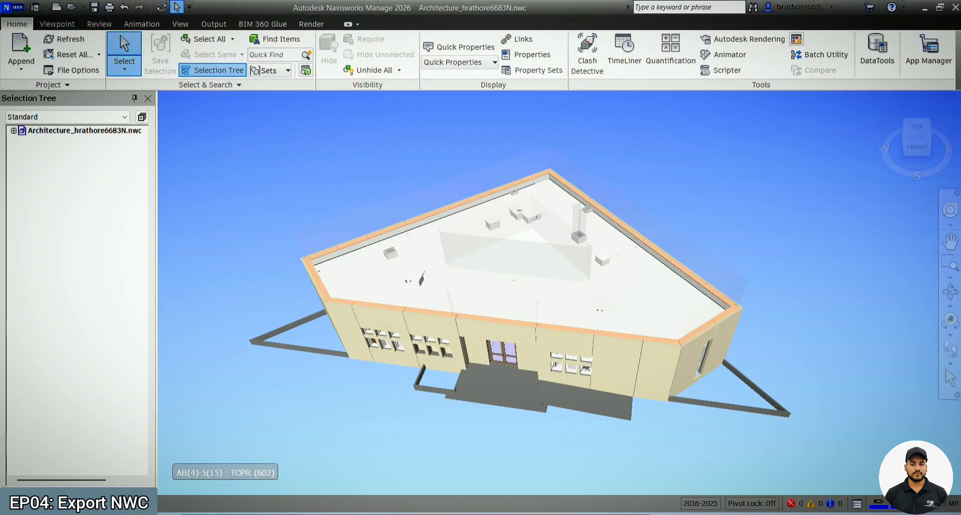
pyautogui.click(949, 291)
pyautogui.moveTo(838, 355); pyautogui.dragTo(817, 330)
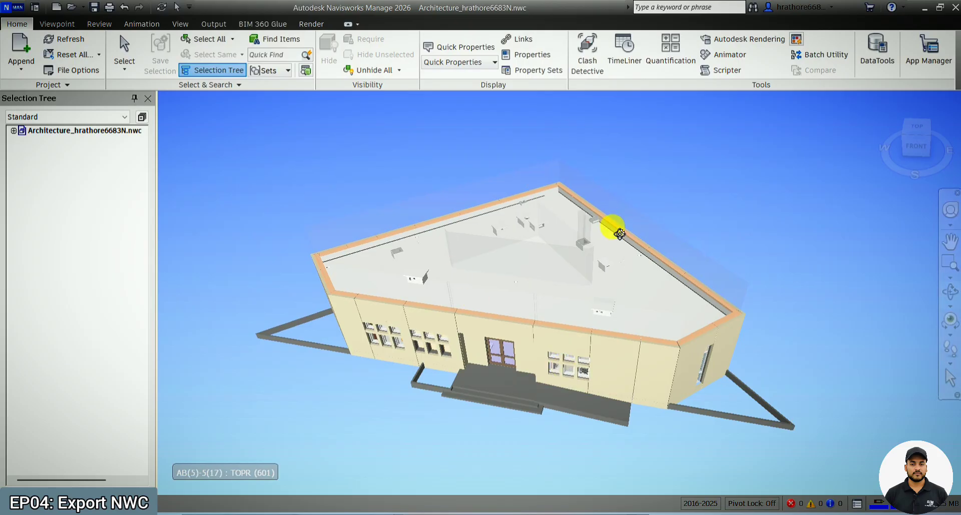
pyautogui.click(67, 40)
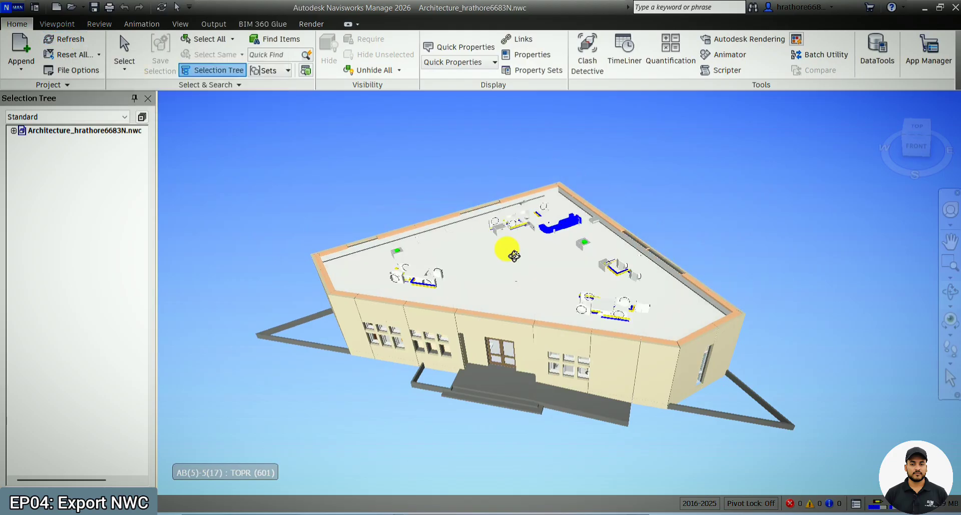
# - Inspect the linked HVAC equipment and ductwork on the building's roof in the refreshed model
pyautogui.scroll(2, 539, 262)
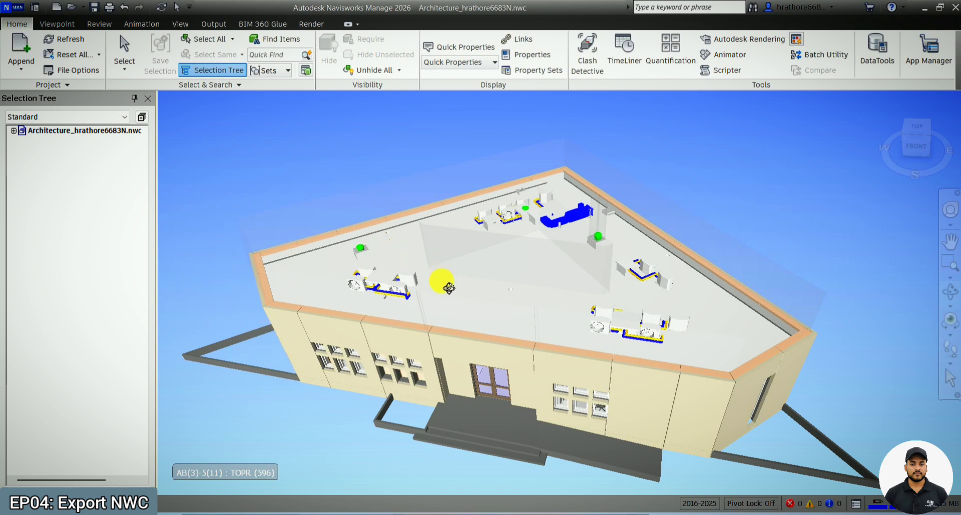
pyautogui.scroll(2, 448, 287)
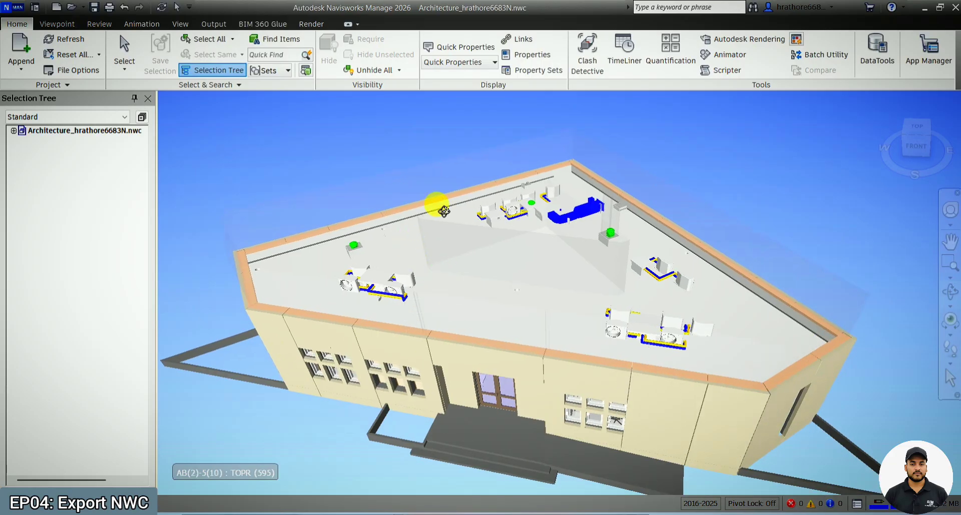
pyautogui.scroll(1, 591, 232)
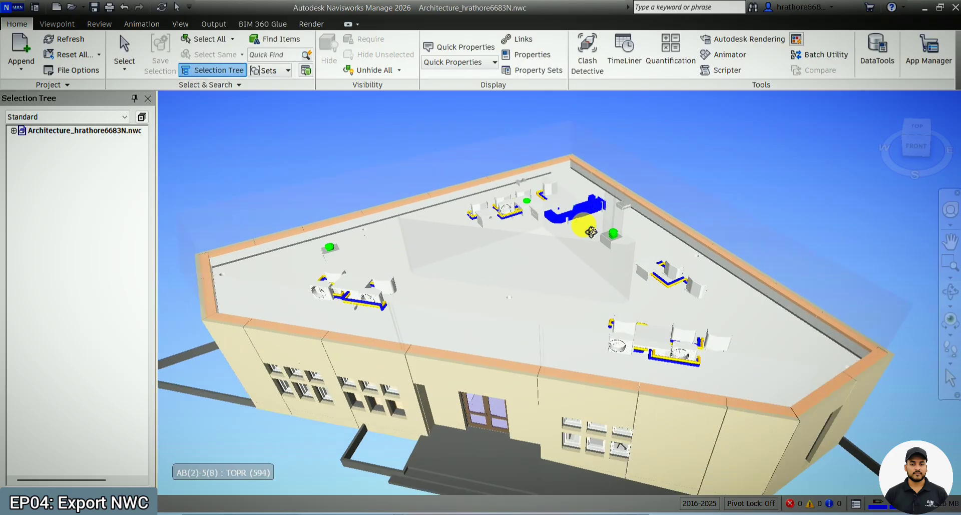
pyautogui.scroll(1, 585, 233)
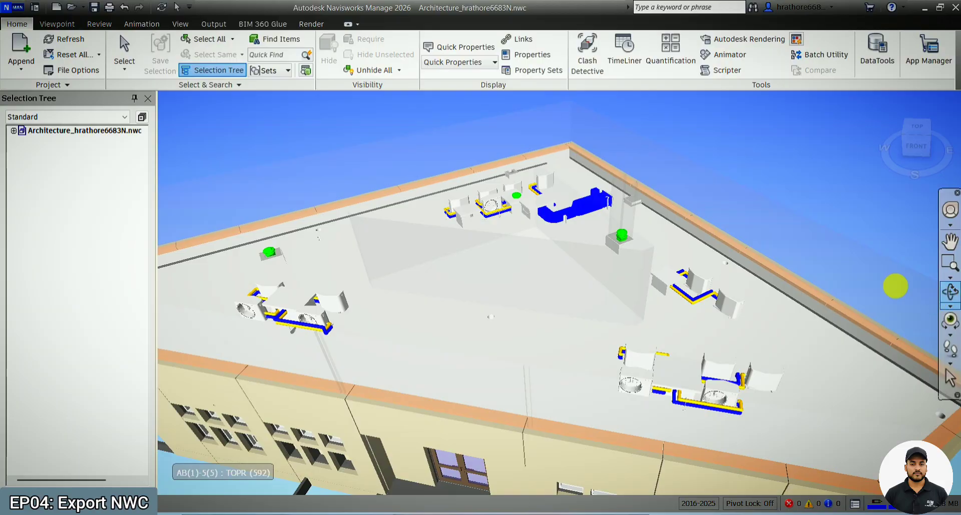
pyautogui.moveTo(562, 260); pyautogui.dragTo(560, 231)
pyautogui.scroll(-2, 489, 181)
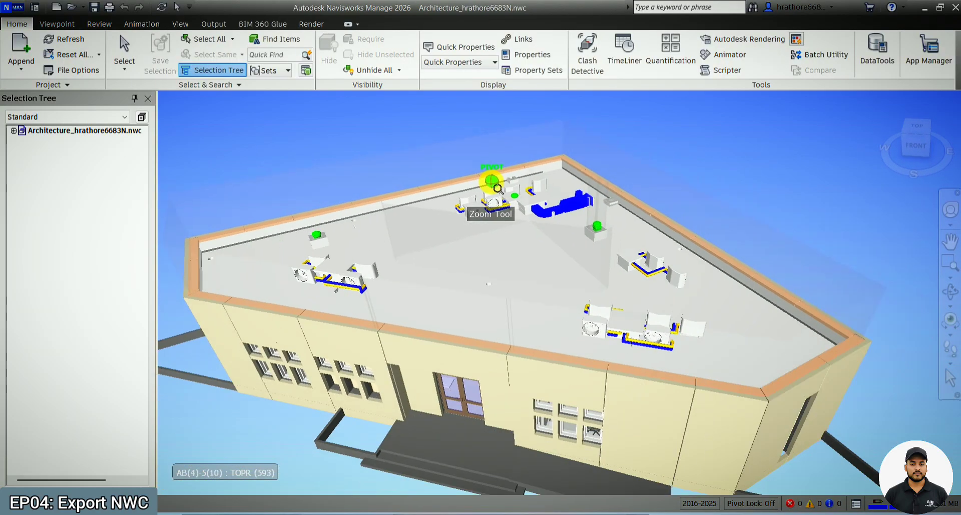